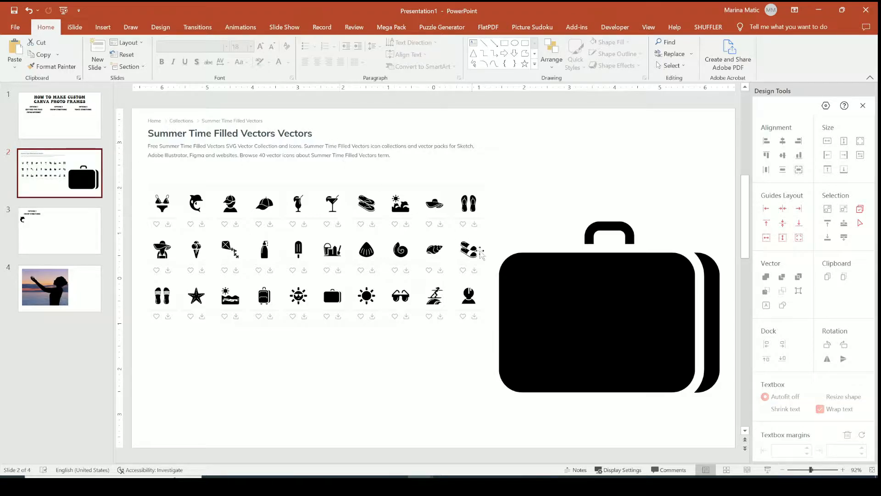
Scale the suitcase graphic down to about 4.8 × 4.8 inches and position it beside the icon grid.
left_click(524, 278)
mouse_move(557, 291)
left_mouse_down()
mouse_move(535, 271)
mouse_move(531, 304)
mouse_move(562, 291)
left_mouse_up()
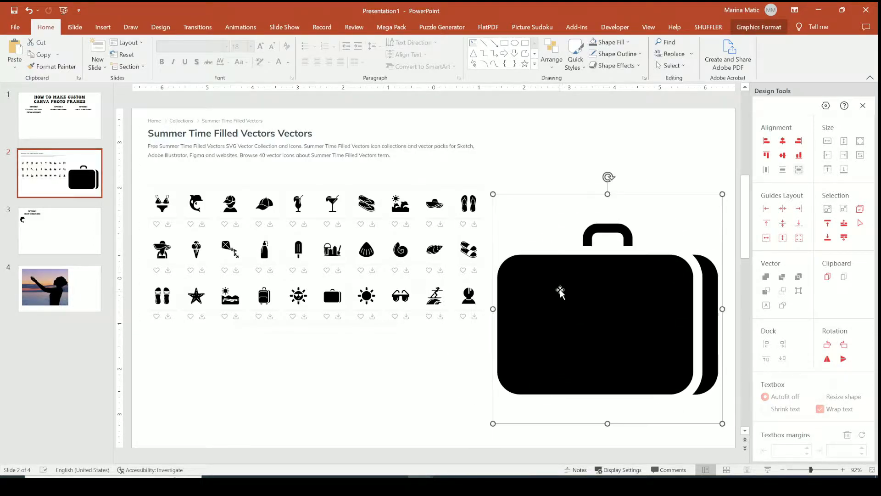
left_click_drag(493, 194, 506, 207)
left_click_drag(565, 296, 565, 286)
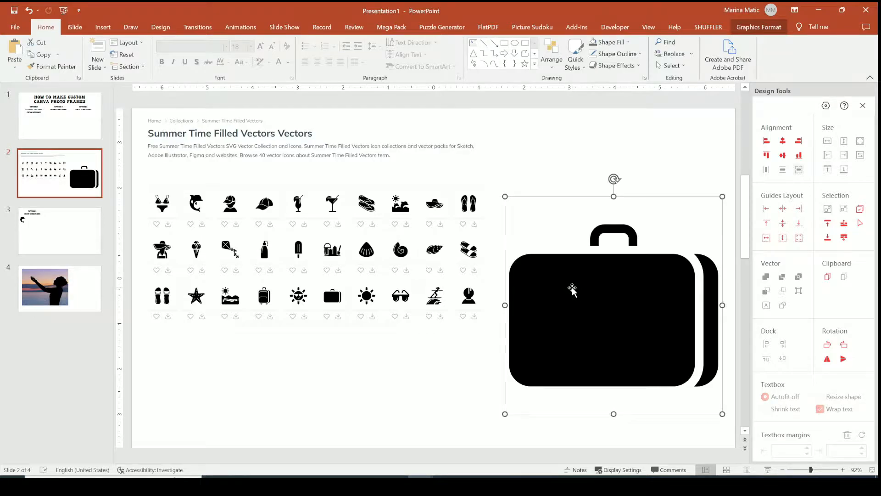
Convert the suitcase graphic to an editable shape and adjust its position beside the icon grid.
left_click(748, 30)
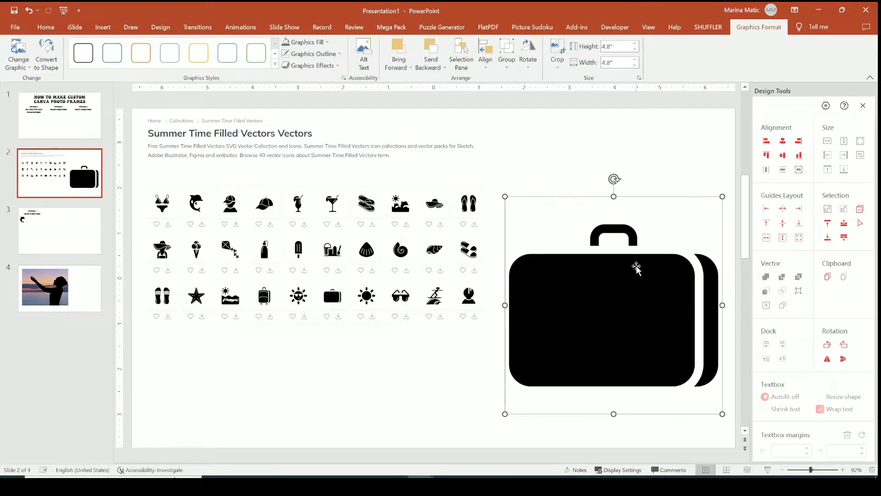
left_click_drag(636, 268, 627, 266)
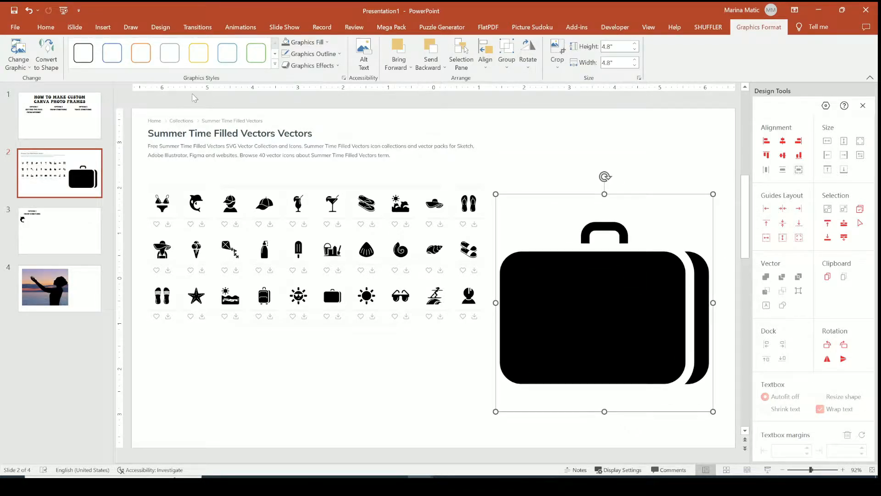
left_click(52, 64)
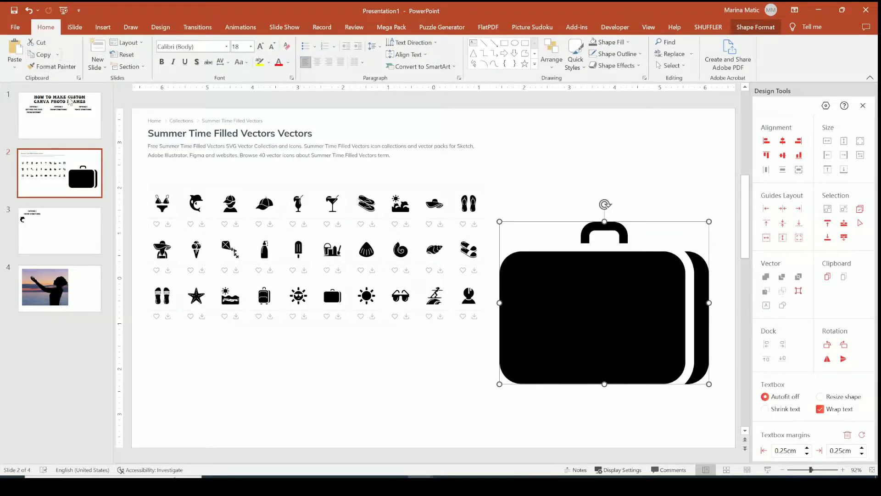
mouse_move(532, 281)
left_mouse_down()
mouse_move(503, 322)
mouse_move(535, 284)
left_mouse_up()
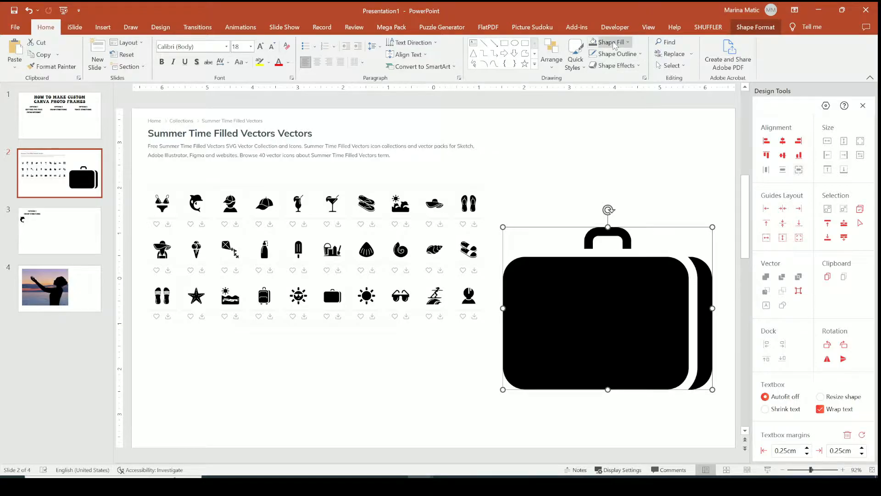
Fill the suitcase shape with the picture Moderated by (SQUARE).png from Downloads and move the shape slightly lower.
left_click(628, 42)
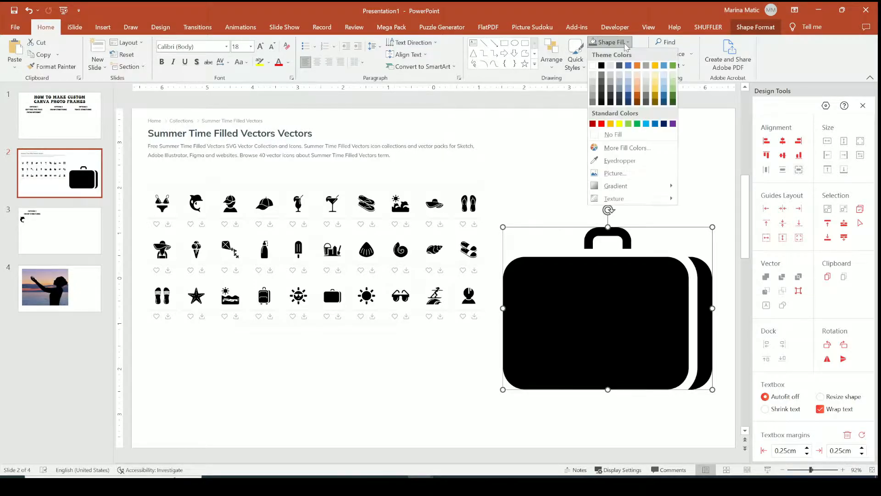
left_click(611, 174)
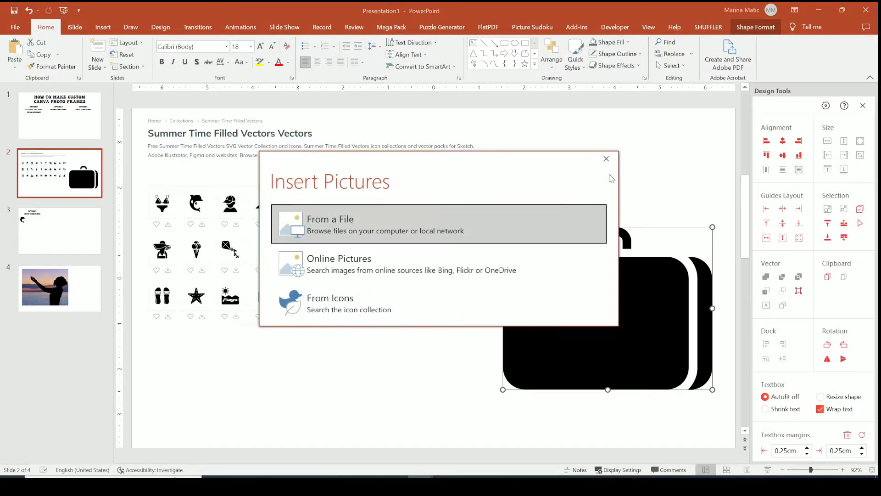
left_click(352, 224)
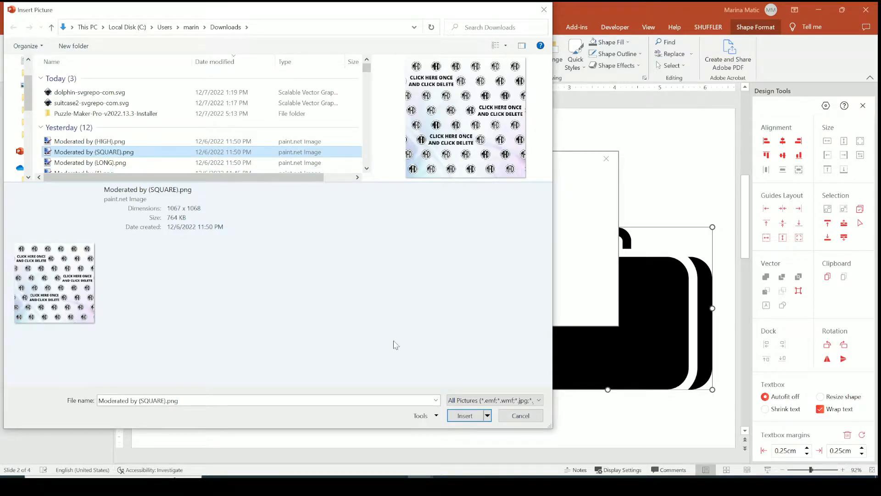
left_click(464, 416)
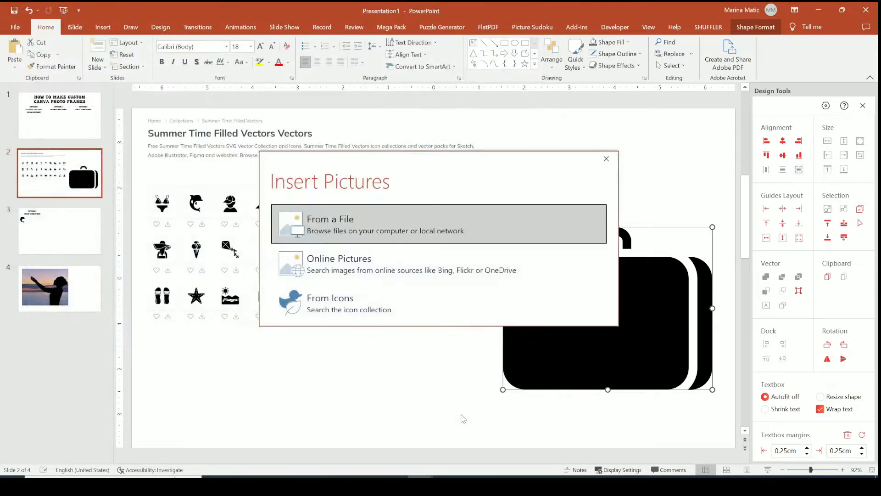
left_click_drag(580, 317, 605, 306)
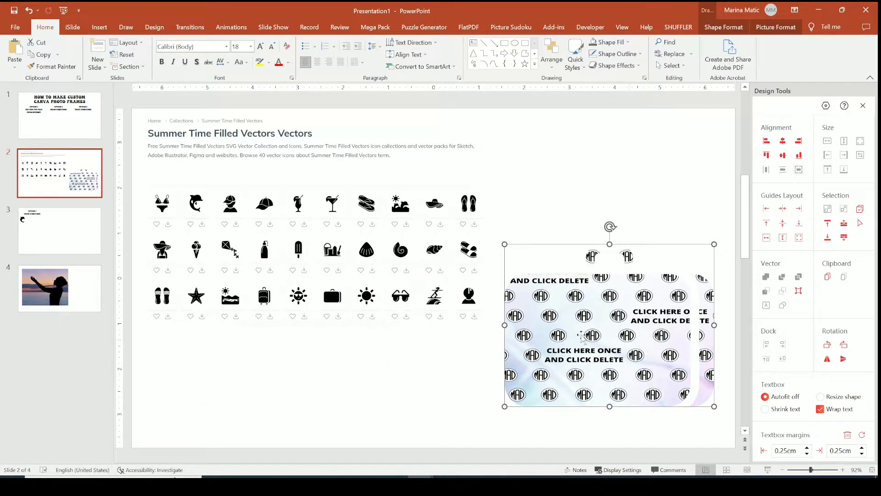
mouse_move(619, 312)
left_mouse_down()
mouse_move(603, 325)
mouse_move(621, 334)
mouse_move(623, 327)
left_mouse_up()
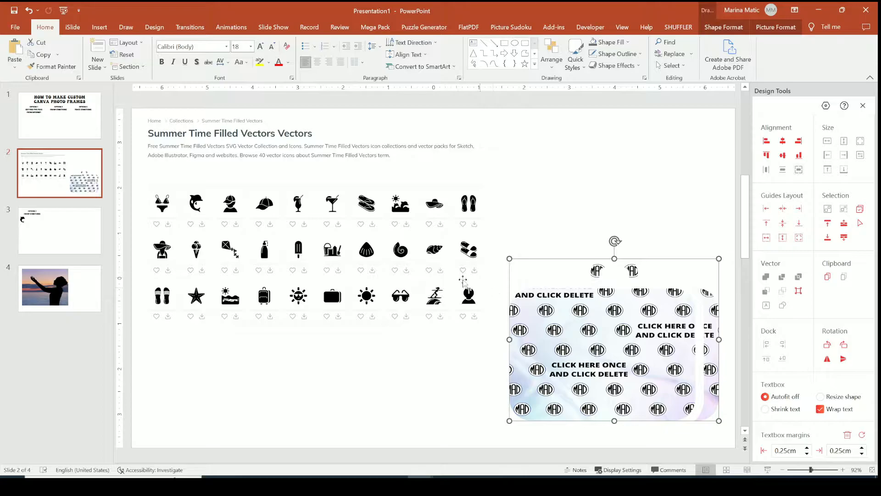
mouse_move(564, 327)
left_mouse_down()
mouse_move(551, 324)
mouse_move(559, 322)
left_mouse_up()
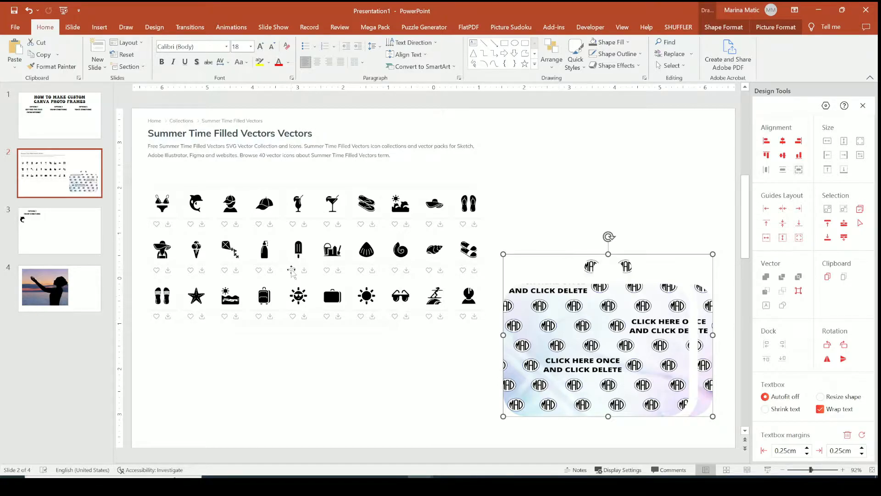
On slide 3, draw a closed wavy freeform with the Curve tool, about 6.92 inches high and 4.58 inches wide.
left_click(89, 237)
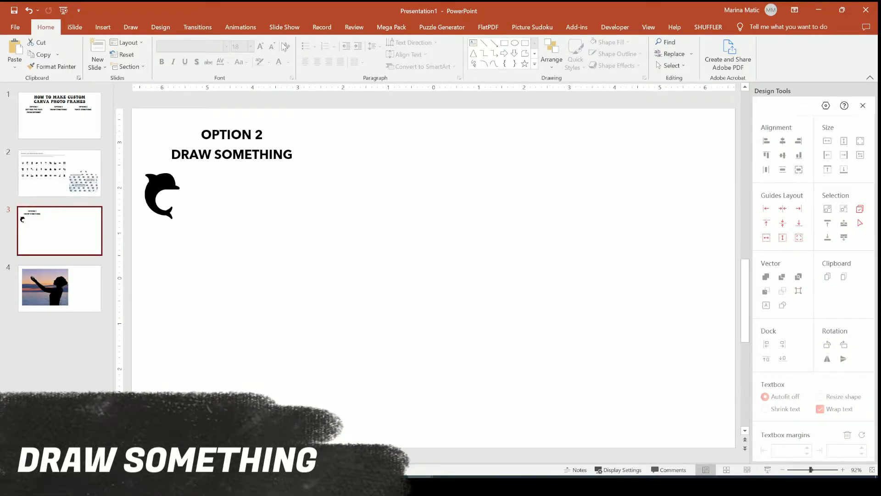
left_click(102, 27)
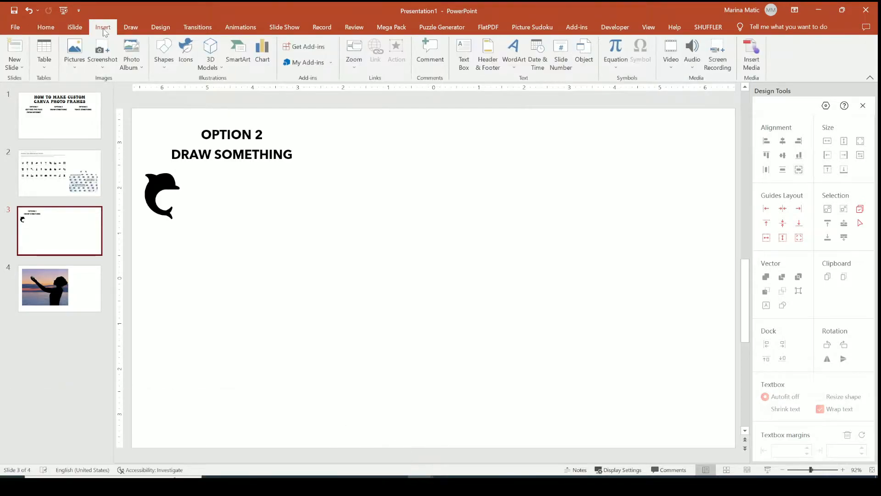
left_click(161, 65)
left_click(179, 101)
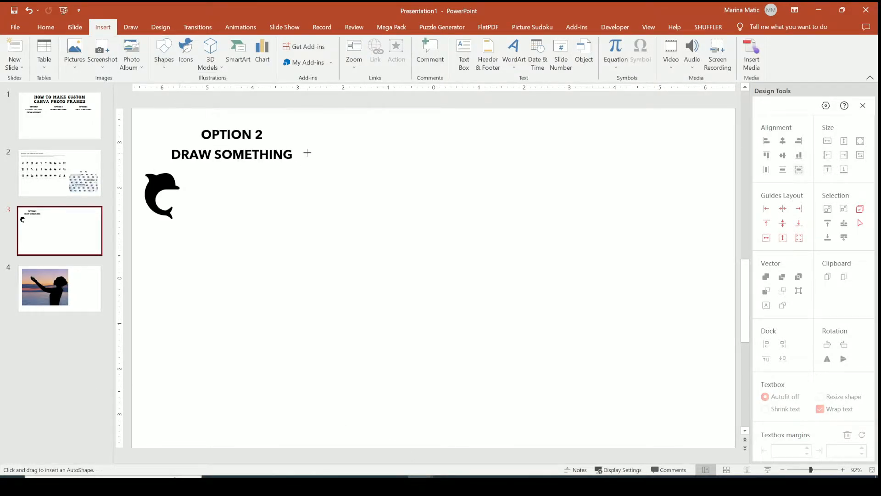
left_click(405, 154)
left_click(410, 216)
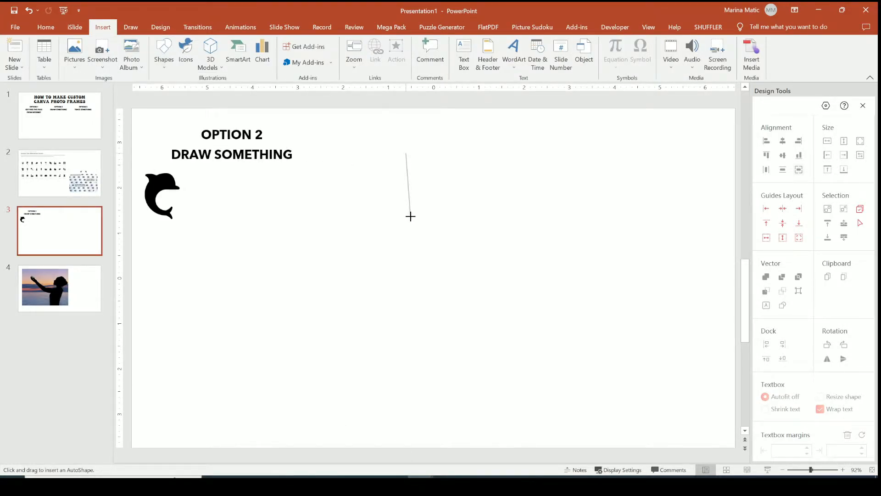
left_click(363, 256)
left_click(388, 320)
left_click(357, 378)
left_click(400, 421)
left_click(471, 417)
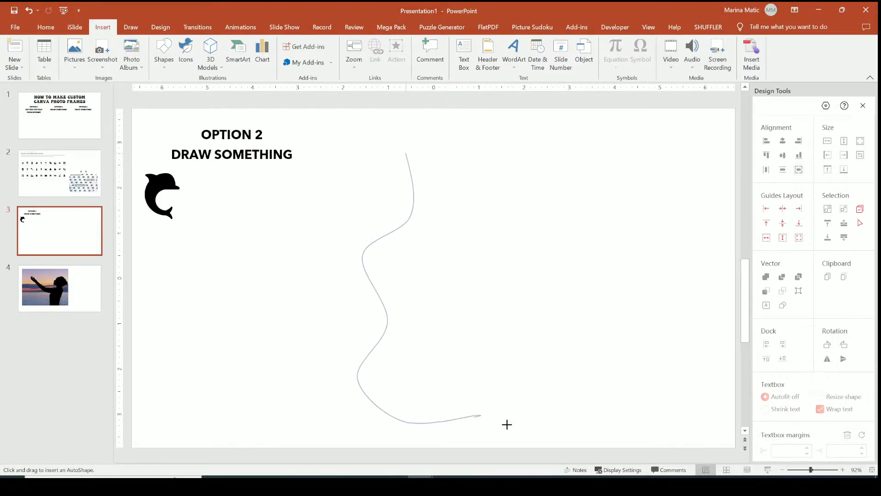
left_click(541, 430)
left_click(561, 370)
left_click(503, 309)
left_click(563, 252)
left_click(524, 189)
left_click(546, 135)
left_click(448, 119)
left_click(447, 140)
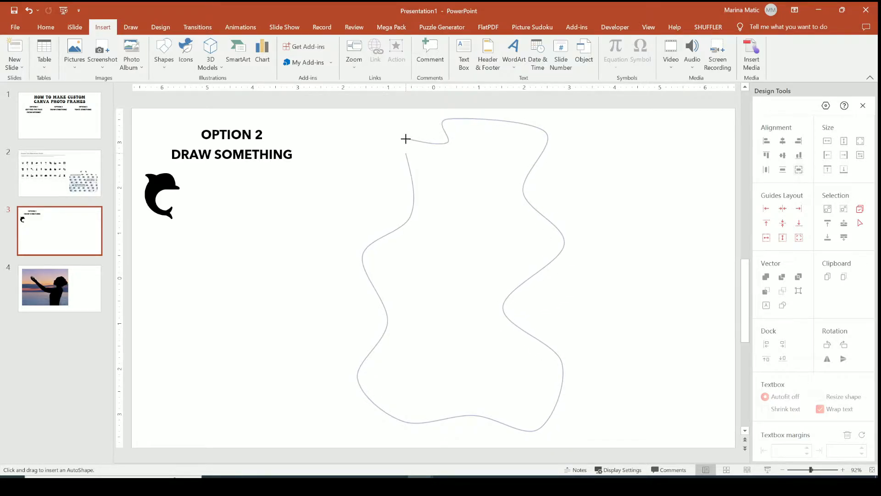
left_click(406, 152)
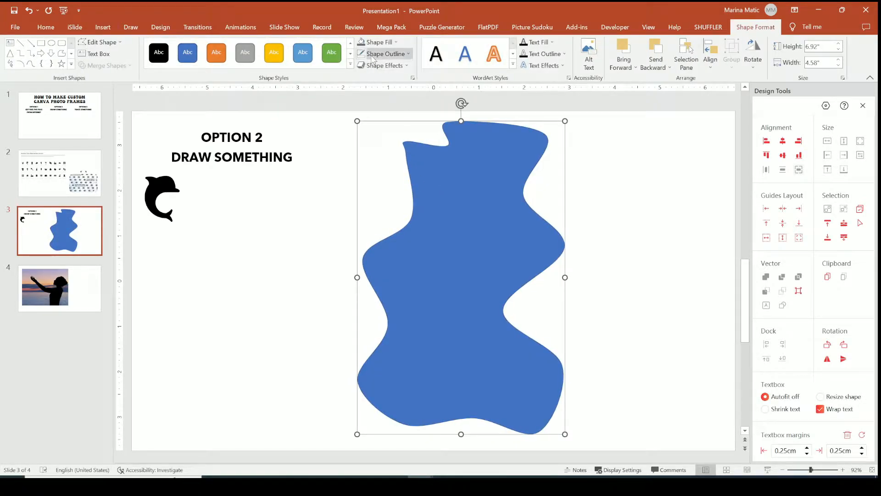
Fill the wavy shape with dark gray and edit its points to round the sharp upper-left corner.
left_click(362, 45)
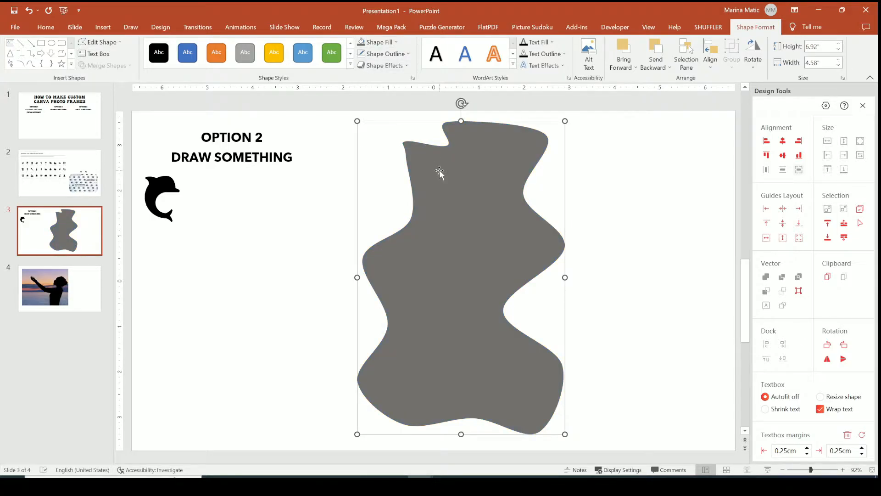
right_click(422, 161)
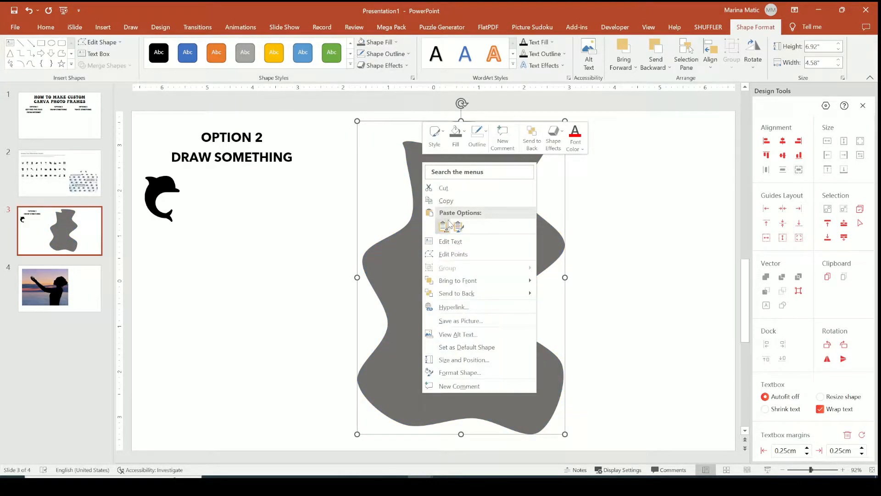
left_click(446, 255)
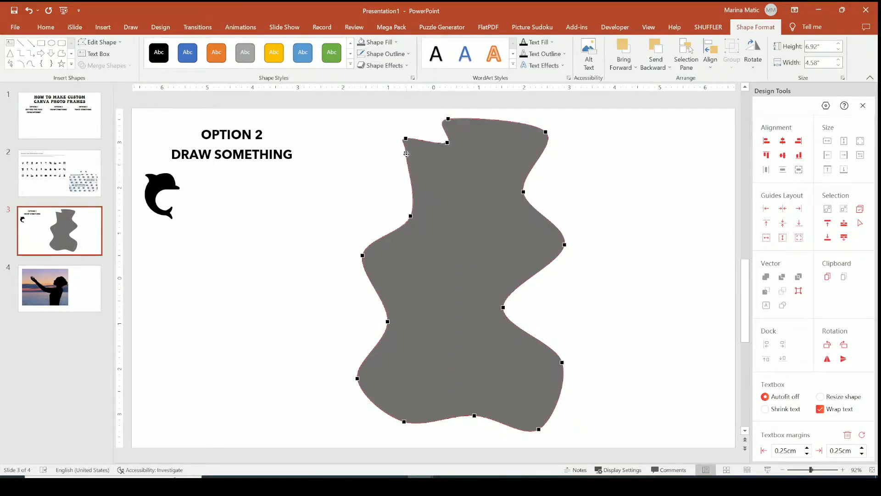
left_click_drag(406, 153, 394, 159)
left_click(376, 174)
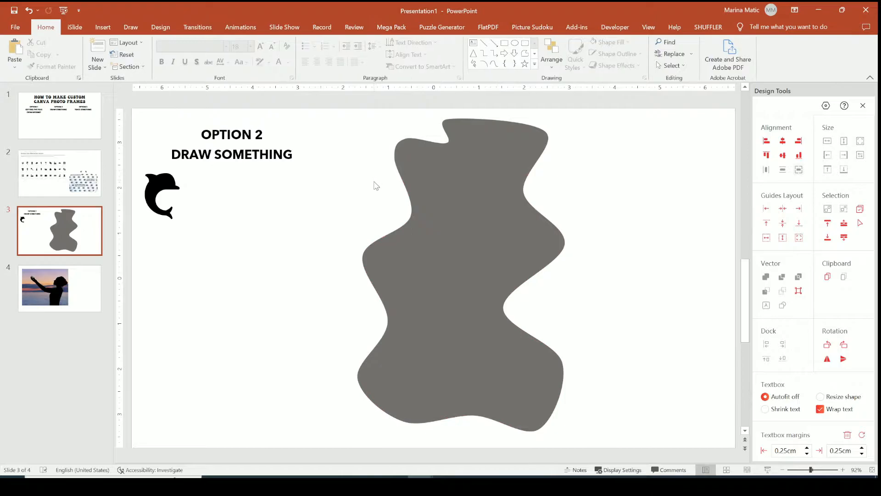
Duplicate the gray shape, fill the copy dark blue, and center it inside the original at about 5.62 × 3.41 inches.
left_click(415, 180)
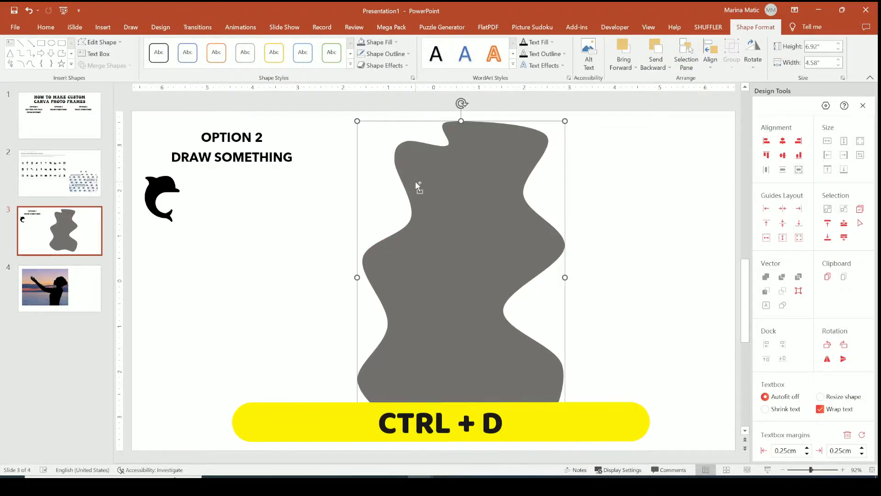
key("ctrl+d")
left_click(370, 44)
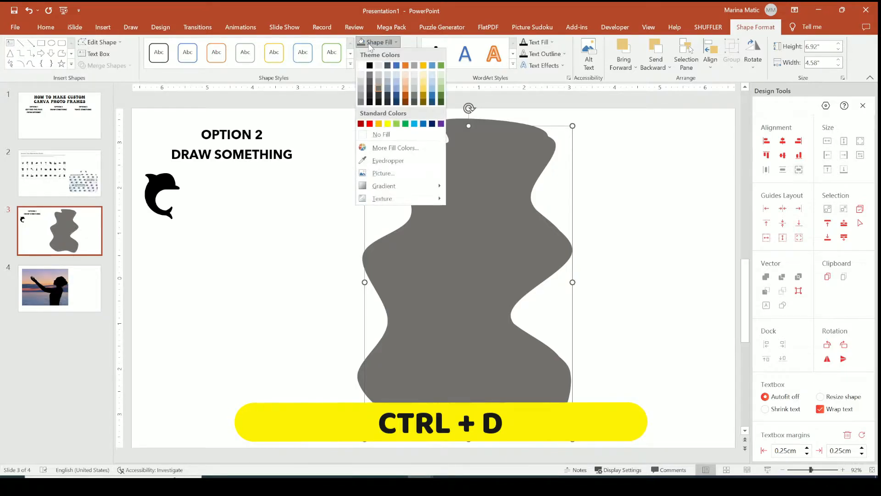
left_click(397, 95)
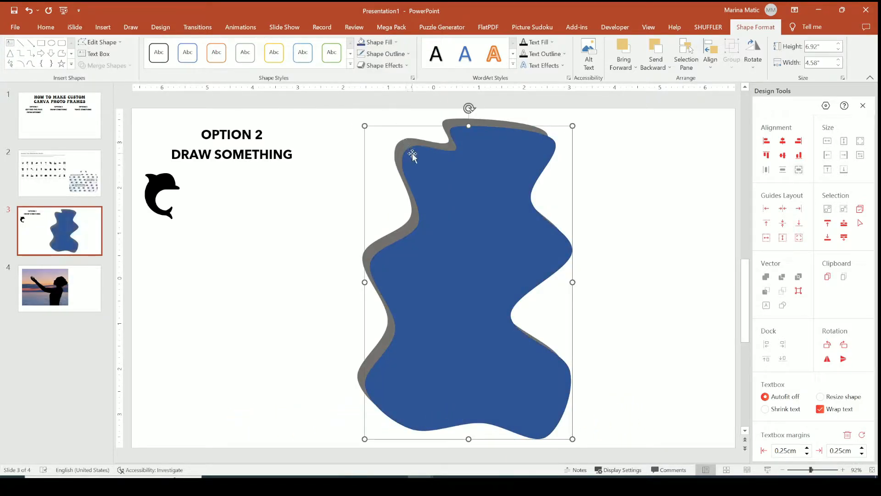
left_click_drag(365, 125, 414, 182)
left_click_drag(482, 235, 448, 208)
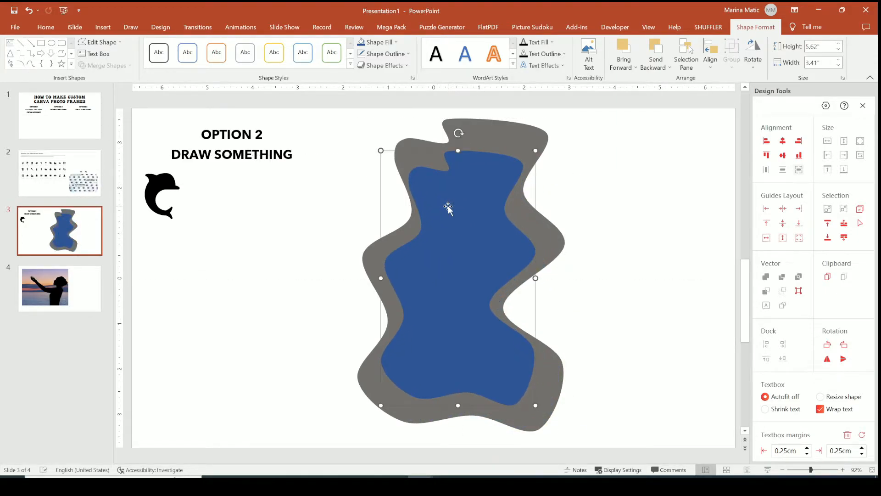
Duplicate the blue shape, fill the copy red, and center it inside the blue one at about 4.48 × 2.45 inches.
key("ctrl+d")
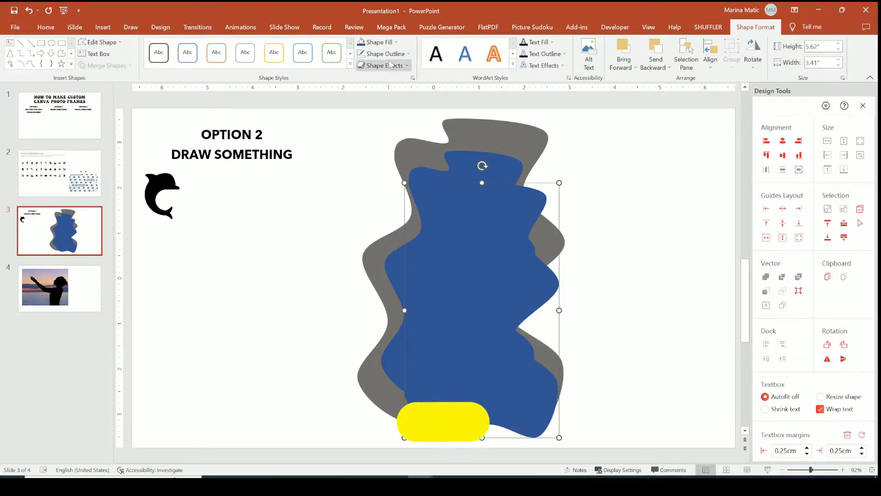
left_click(391, 42)
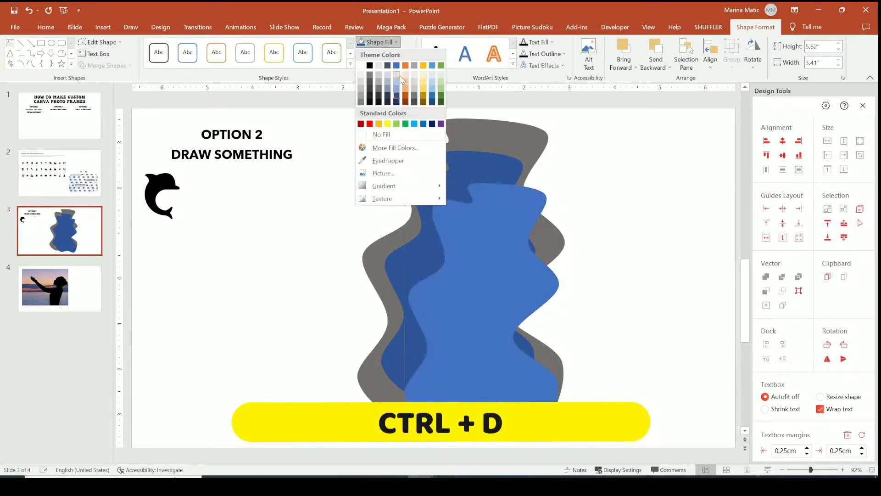
left_click(371, 123)
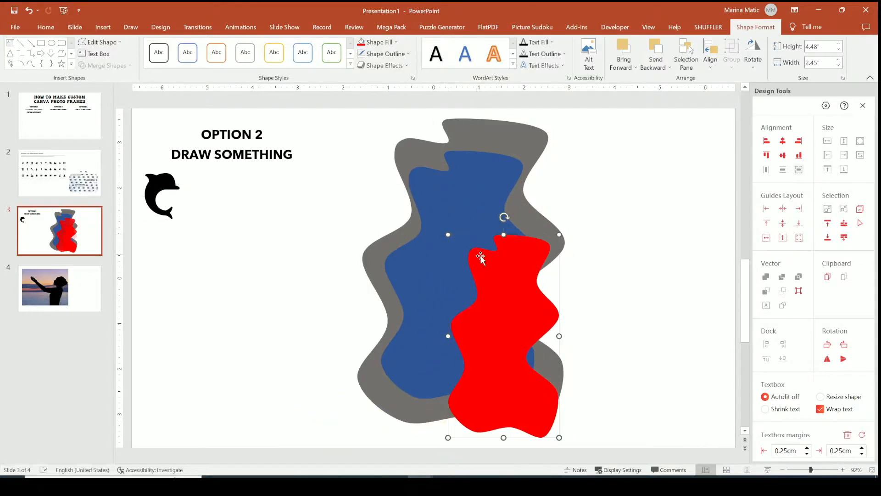
left_click_drag(481, 258, 435, 207)
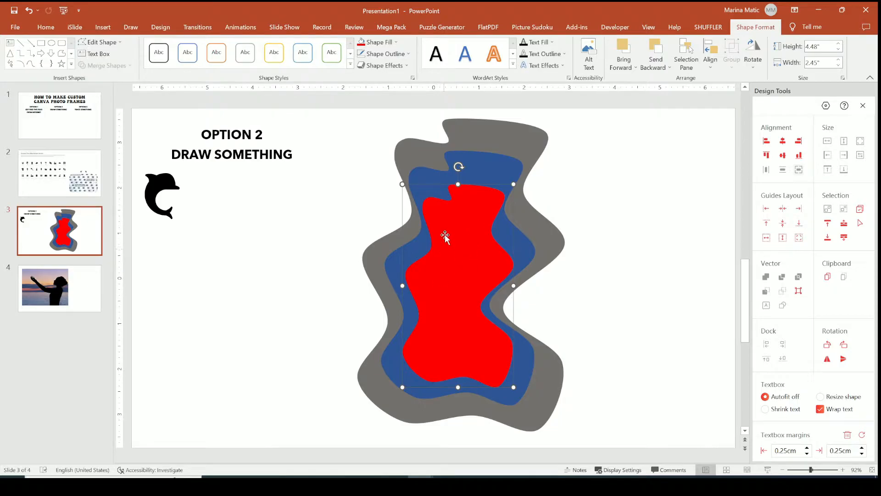
Fill the outermost gray wavy shape with the picture file Moderated by (SQUARE).png.
left_click(478, 131)
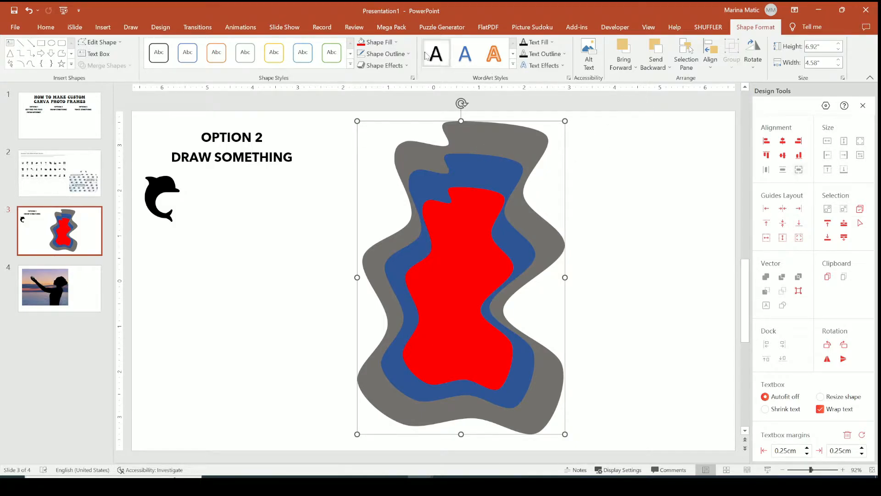
left_click(389, 45)
left_click(374, 173)
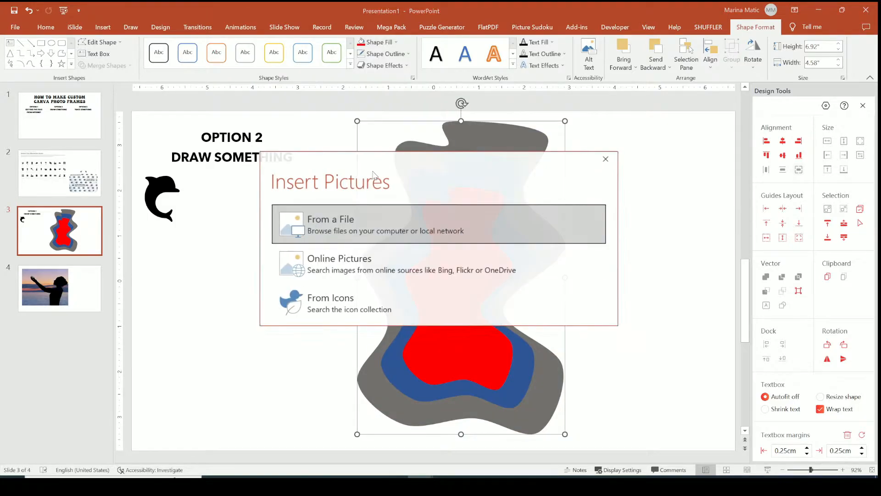
left_click(363, 229)
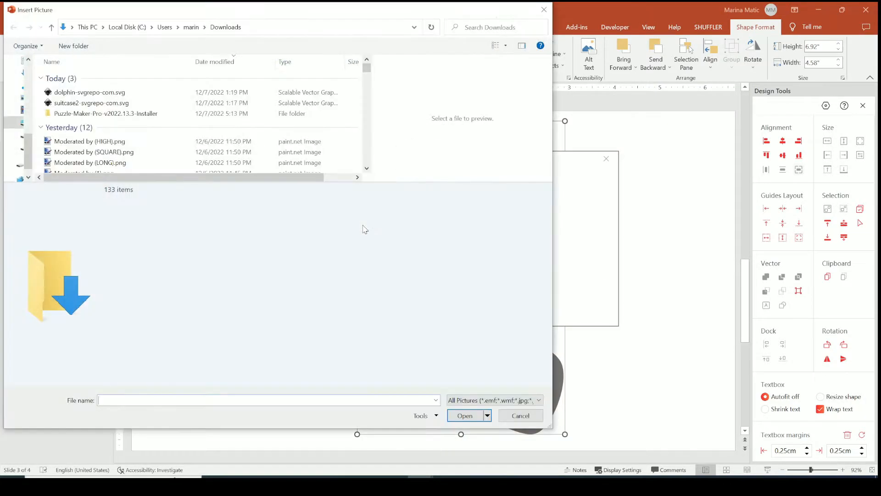
left_click(104, 153)
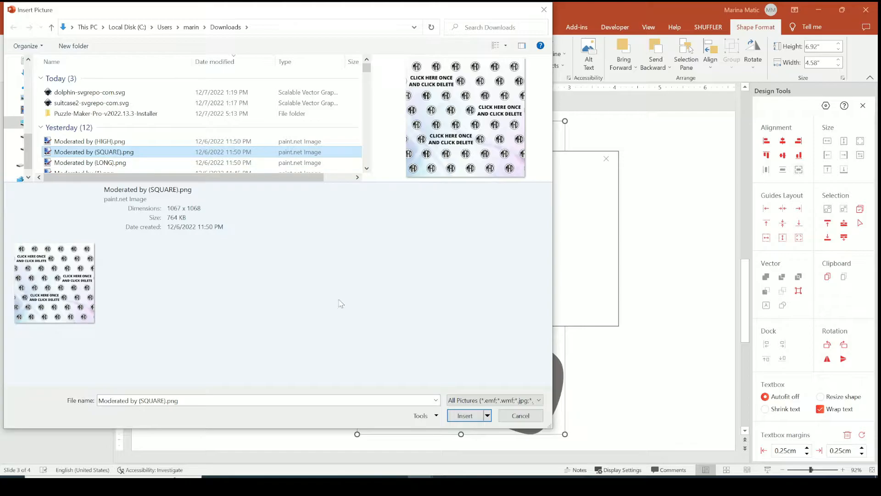
left_click(450, 415)
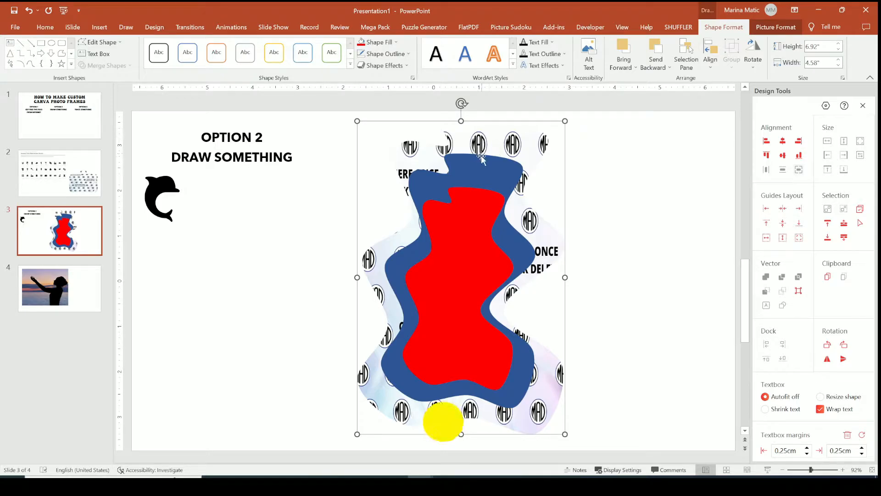
Repeat the same picture fill on the blue and red wavy shapes.
left_click(481, 162)
key("F4")
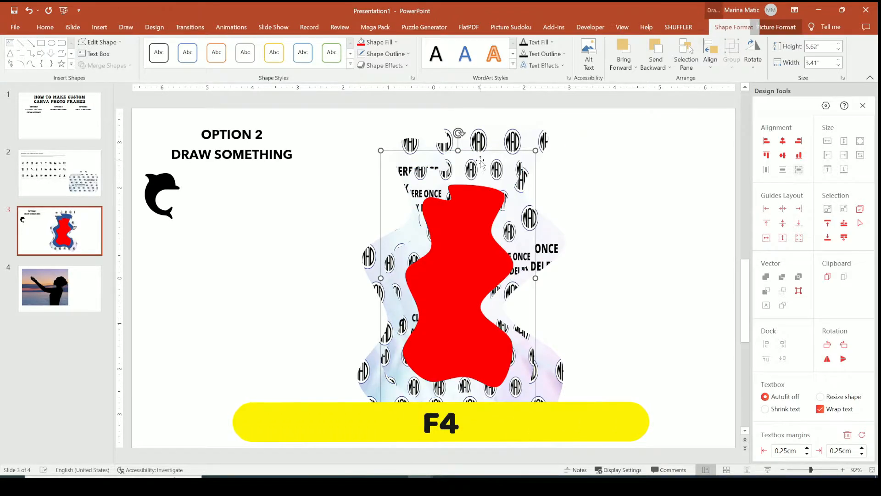
left_click(473, 190)
key("F4")
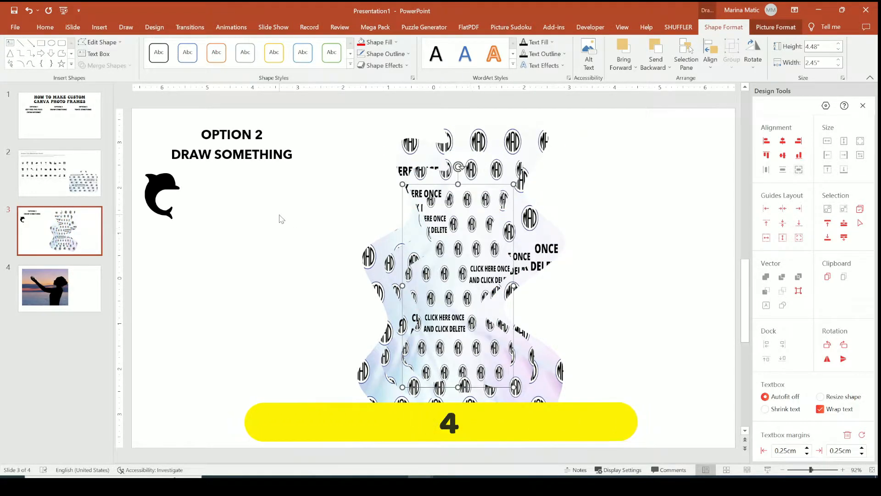
Apply the same picture fill to the dolphin and enlarge it to about 2.82 × 2.15 inches below the slide title.
left_click_drag(154, 184, 268, 221)
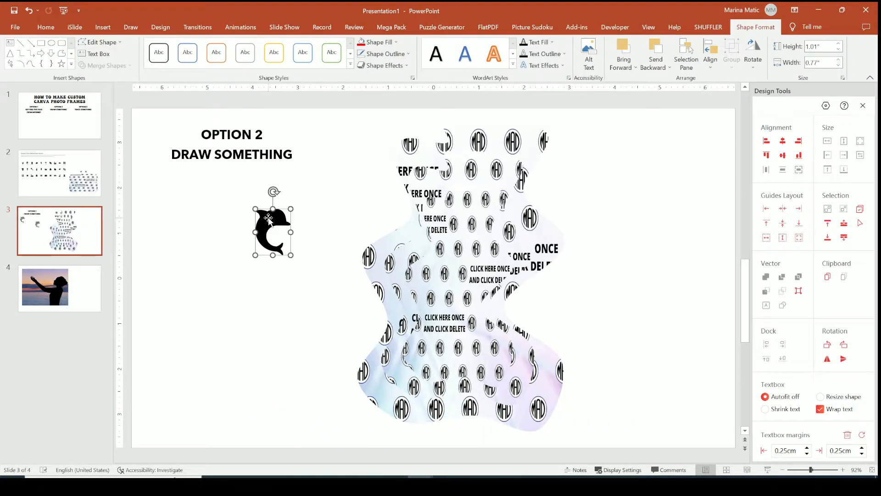
key("F4")
left_click_drag(291, 256, 339, 341)
left_click_drag(291, 244, 222, 231)
left_click(725, 377)
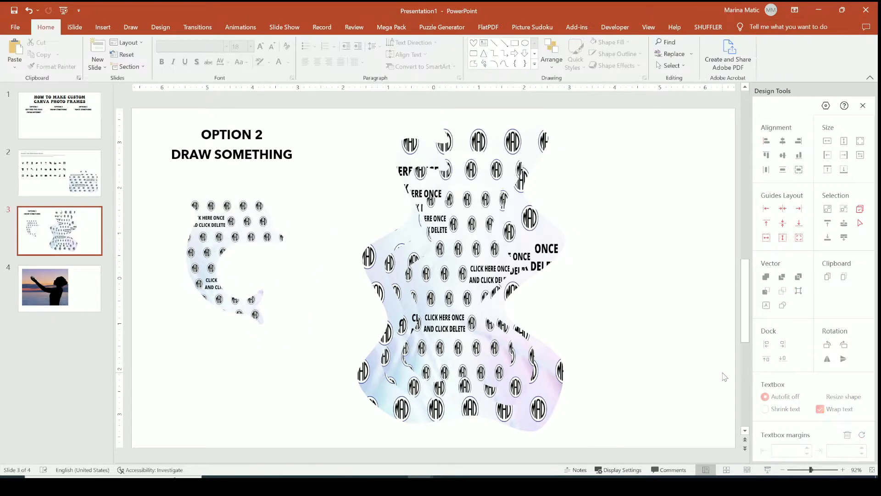
Move the dolphin to the empty side of the wavy shapes and draw a circle about 1.62 inches across below the title.
left_click(103, 27)
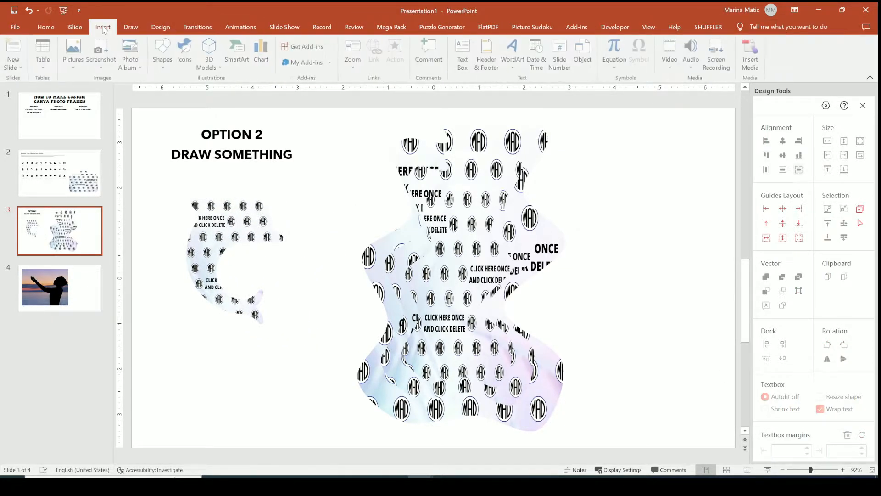
left_click(162, 54)
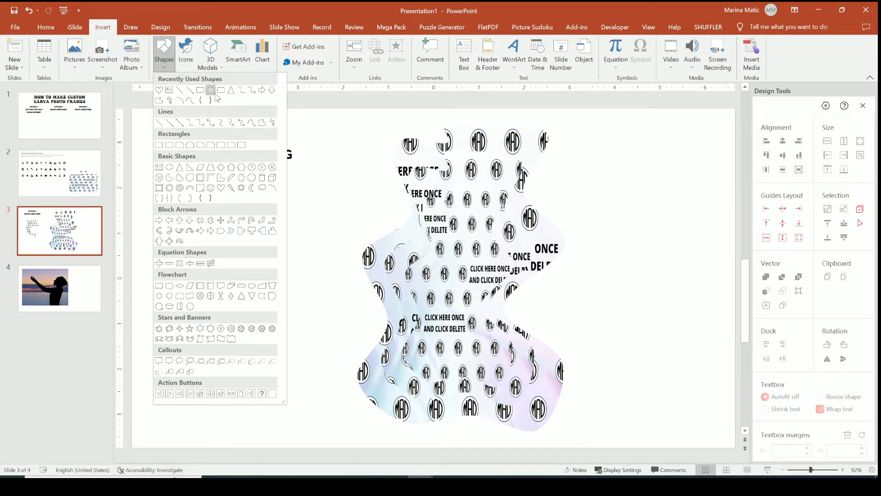
left_click(212, 91)
mouse_move(181, 150)
left_mouse_down()
mouse_move(227, 196)
mouse_move(423, 200)
mouse_move(630, 177)
left_mouse_up()
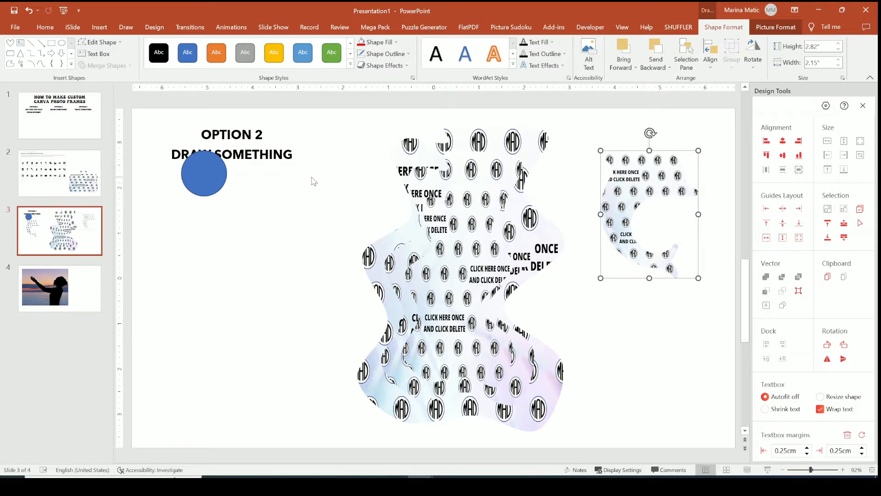
mouse_move(215, 192)
left_mouse_down()
mouse_move(189, 232)
mouse_move(214, 250)
left_mouse_up()
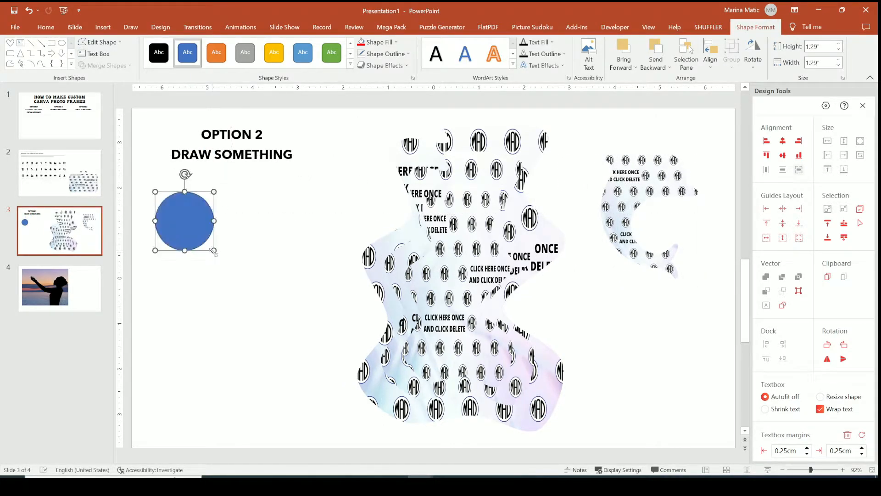
left_click(362, 57)
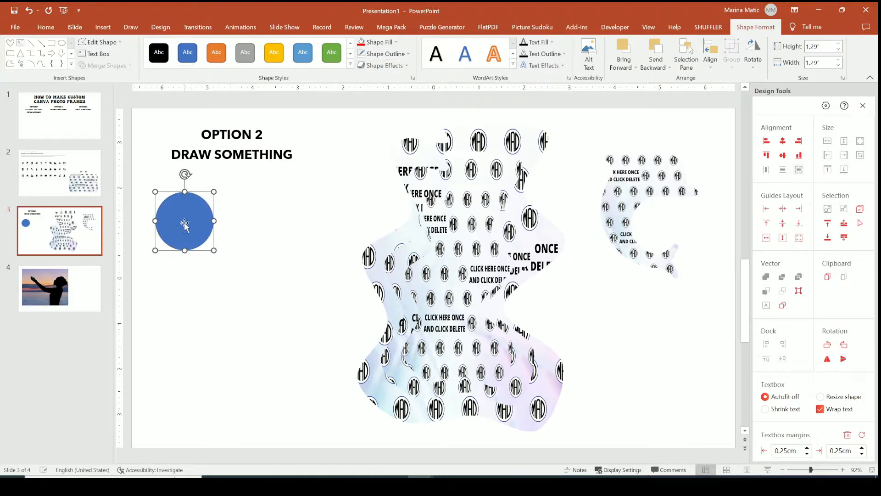
left_click_drag(211, 250, 229, 265)
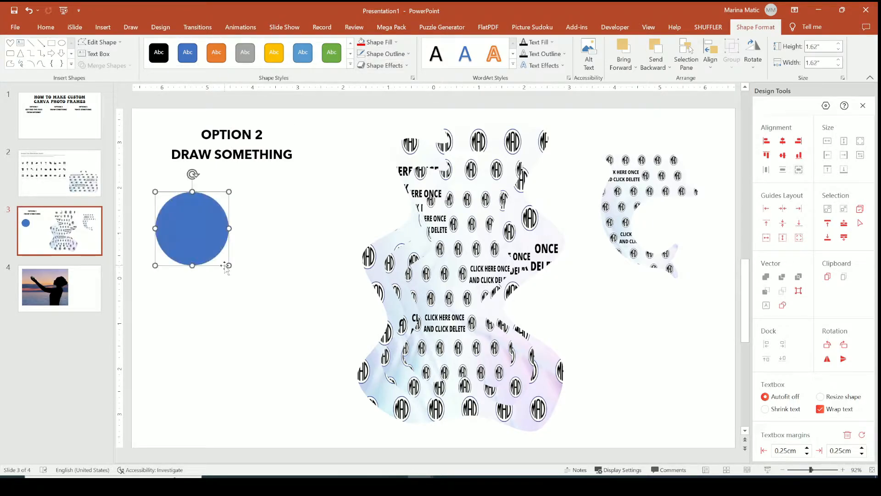
Duplicate the blue circle twice and arrange the three circles in an overlapping cluster, two above and one centered below.
key("ctrl+d")
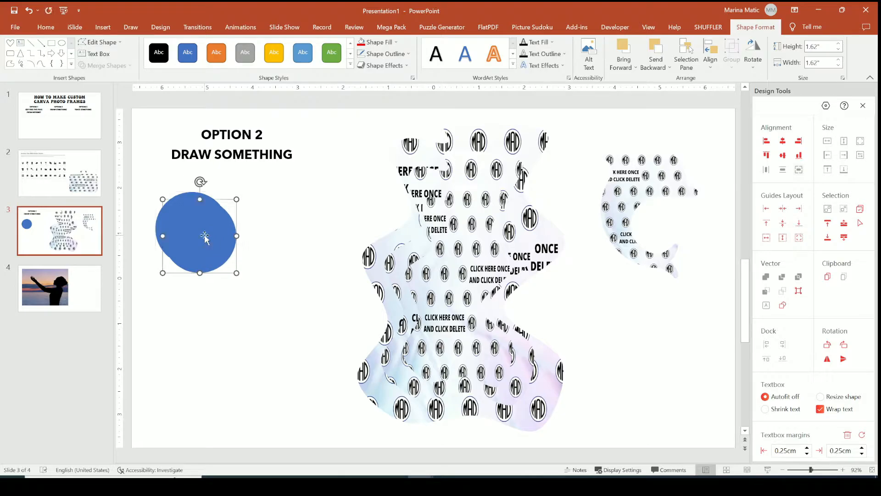
left_click_drag(205, 236, 201, 262)
key("ctrl+d")
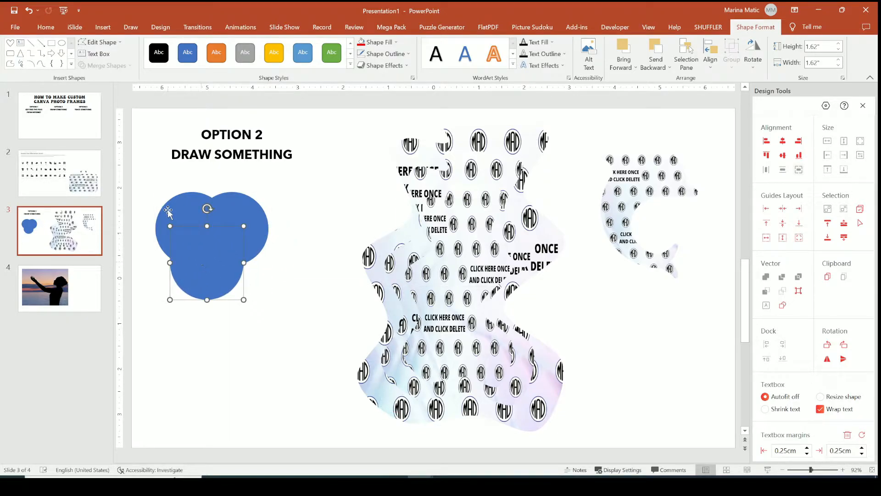
left_click(175, 213)
left_click(239, 224)
left_click_drag(147, 180, 258, 307)
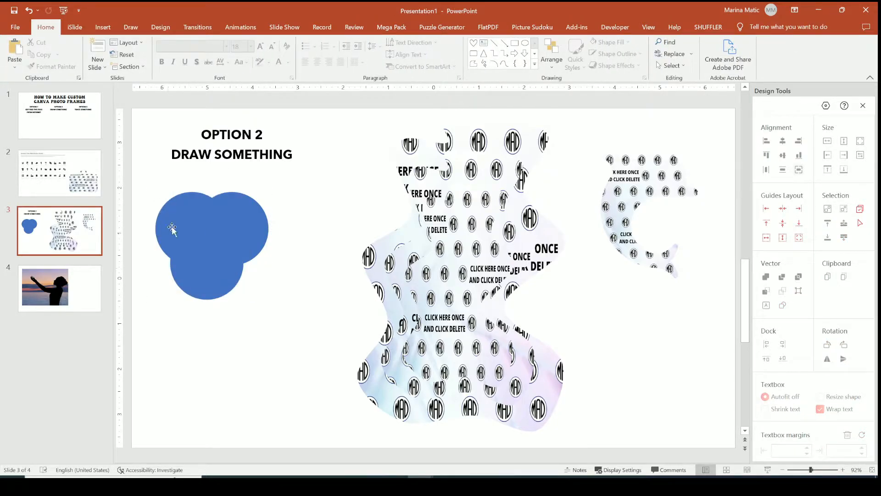
left_click(215, 276)
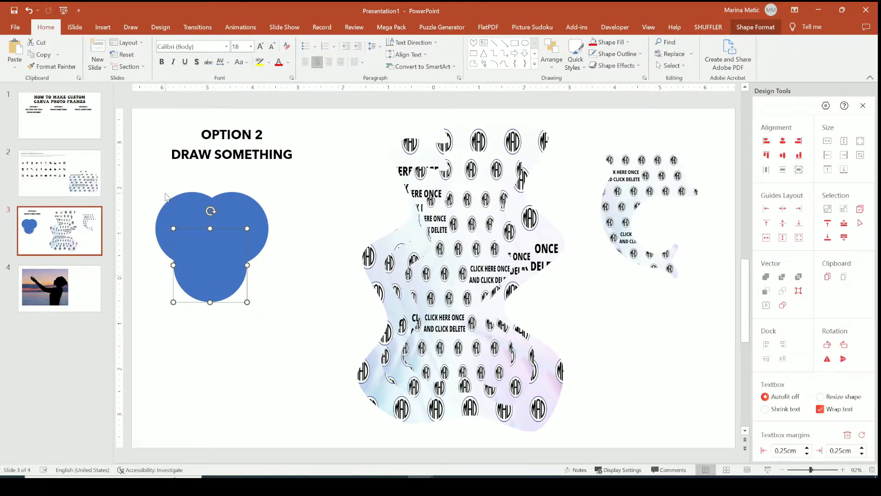
Split the three overlapping circles into separate pieces with the Fragment merge operation.
left_click_drag(144, 180, 283, 316)
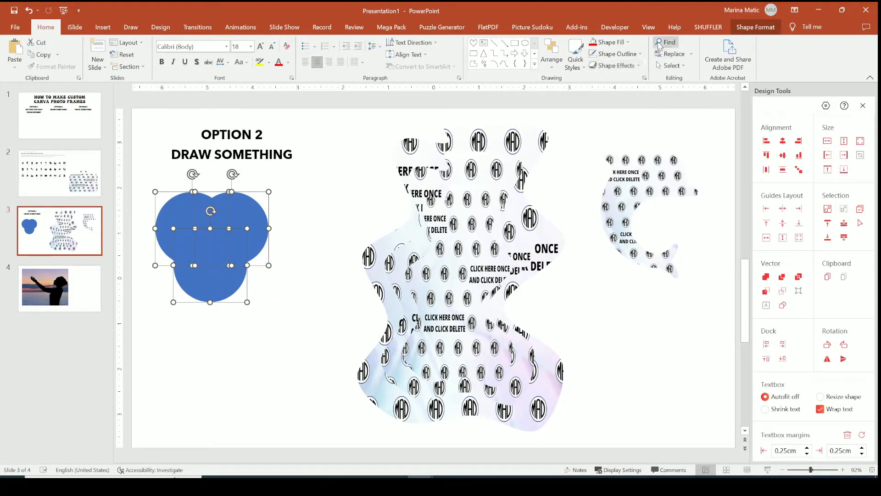
left_click(751, 32)
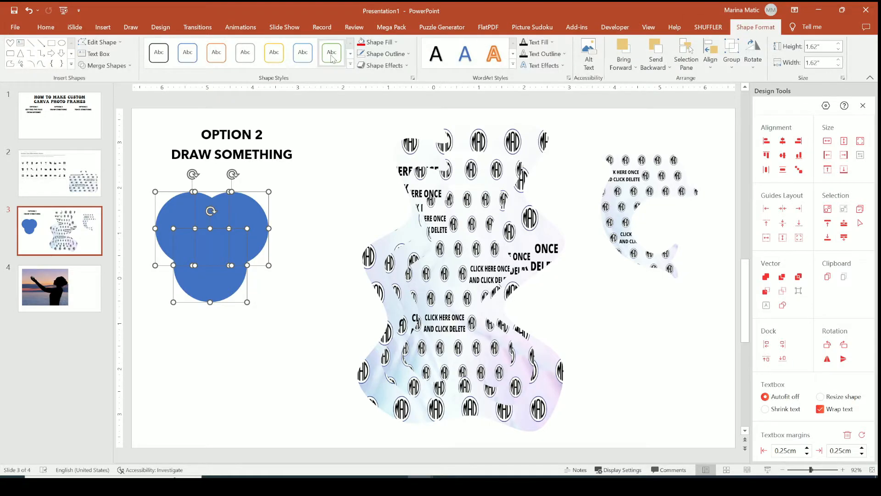
left_click(103, 65)
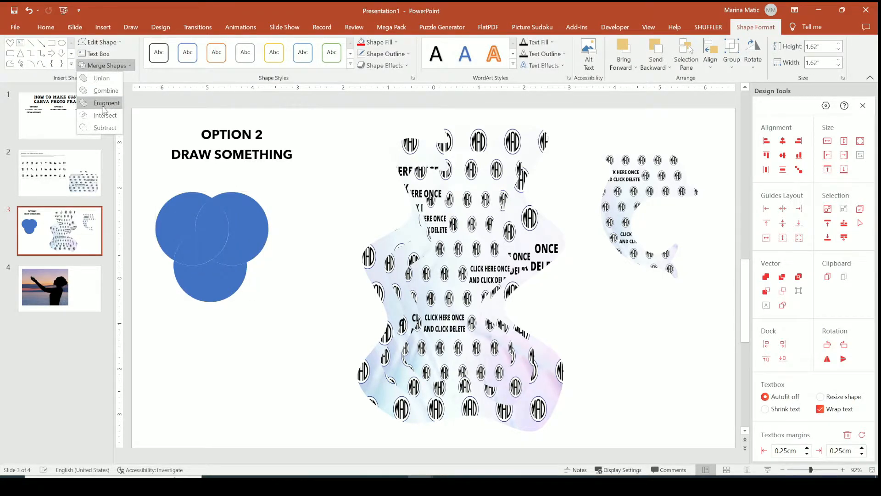
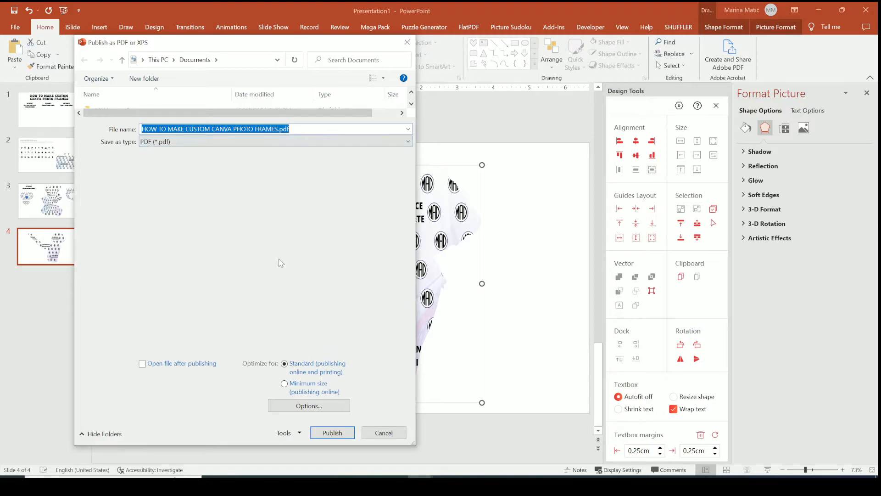
Publish the presentation as HOW TO MAKE CUSTOM CANVA PHOTO FRAMES.pdf in Documents, replacing the existing file.
left_click(324, 434)
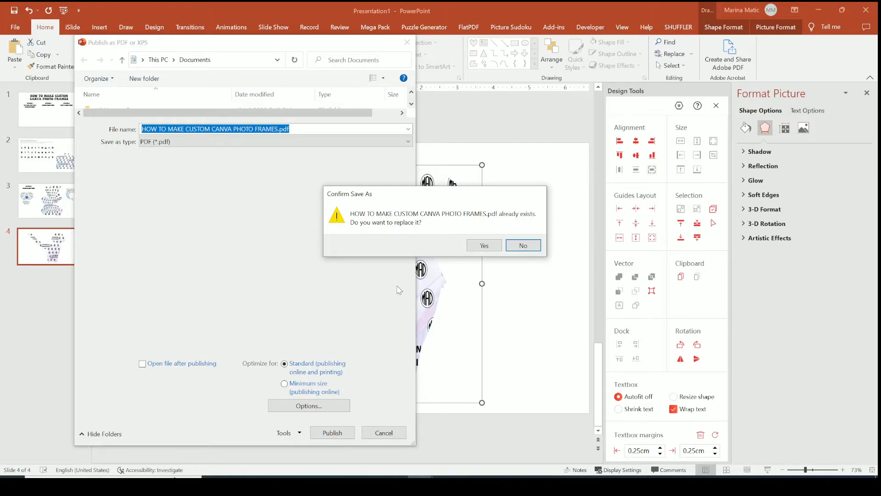
left_click_drag(443, 201, 278, 196)
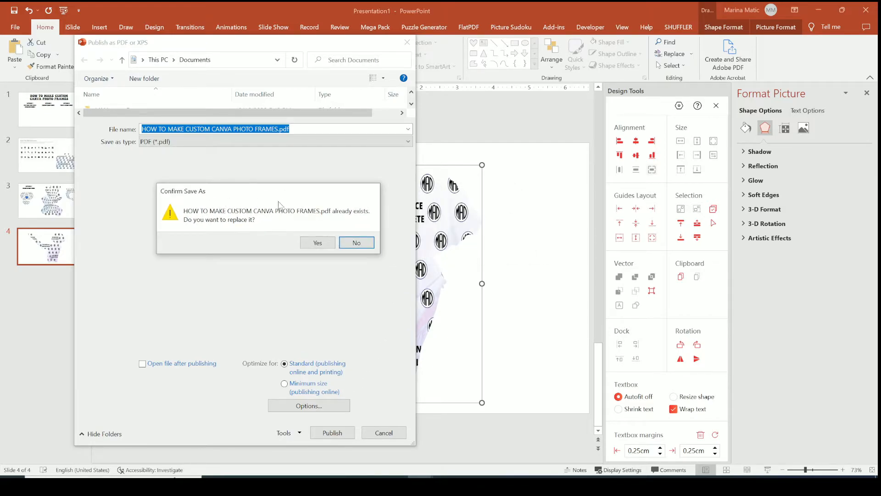
left_click(310, 244)
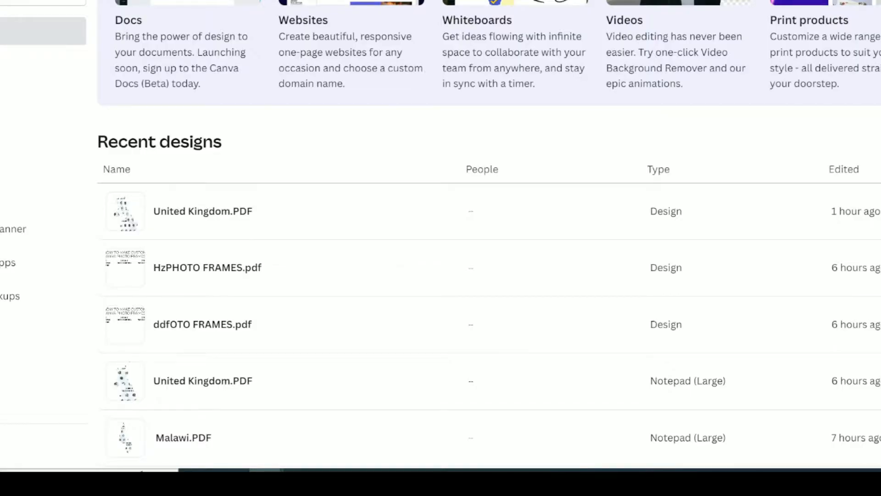
Switch to Canva, upload HOW TO MAKE CUSTOM CANVA PHOTO FRAMES.pdf, and open the imported design.
left_click_drag(0, 202, 469, 272)
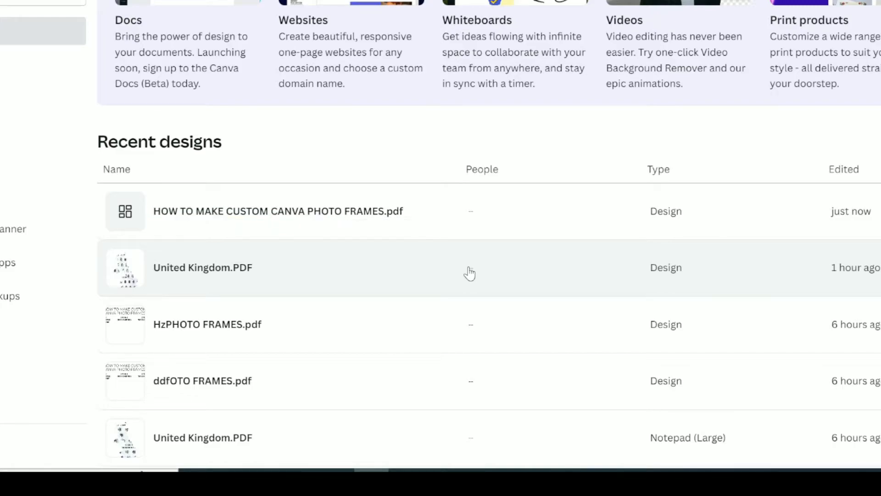
left_click(312, 211)
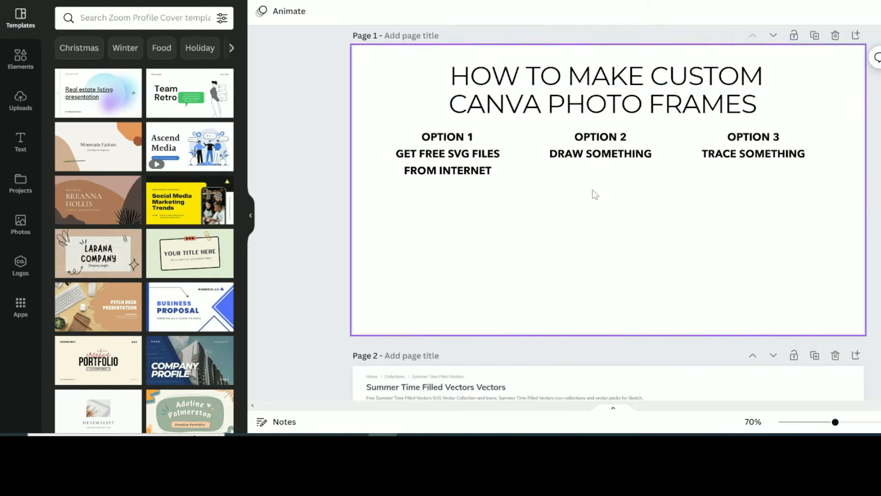
On page 2, fill the suitcase frame with the old map and compass photo and delete the icon sheet picture from its frame.
scroll(684, 211, "down", 6)
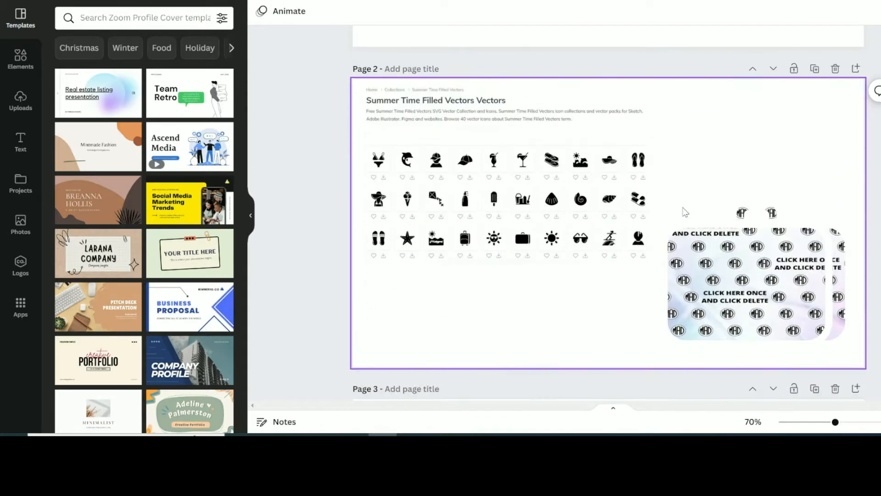
left_click_drag(701, 284, 685, 281)
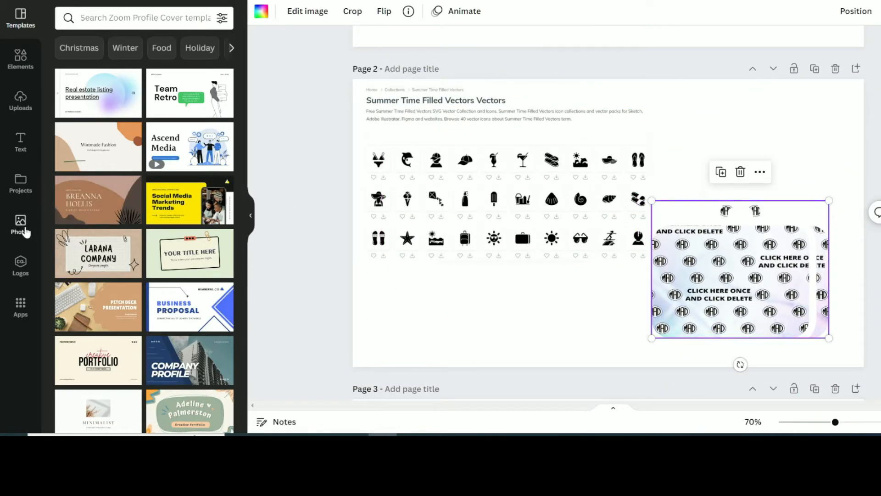
left_click(21, 227)
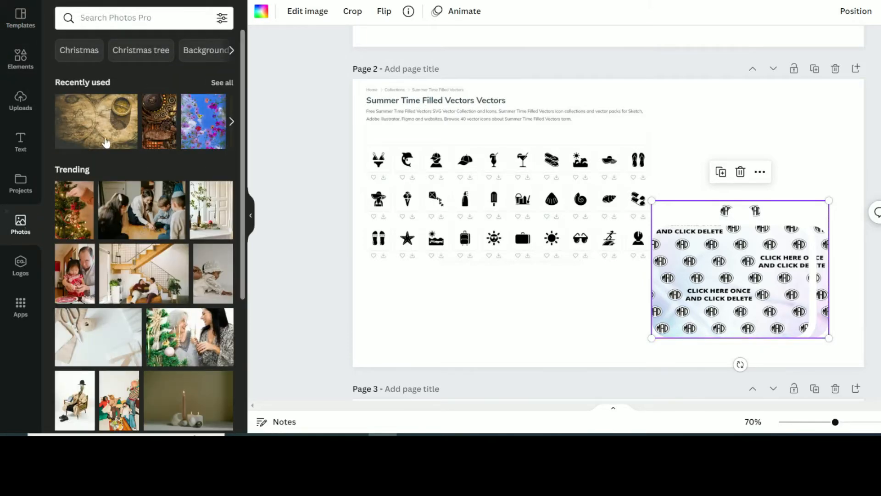
left_click_drag(85, 118, 704, 271)
left_click(602, 208)
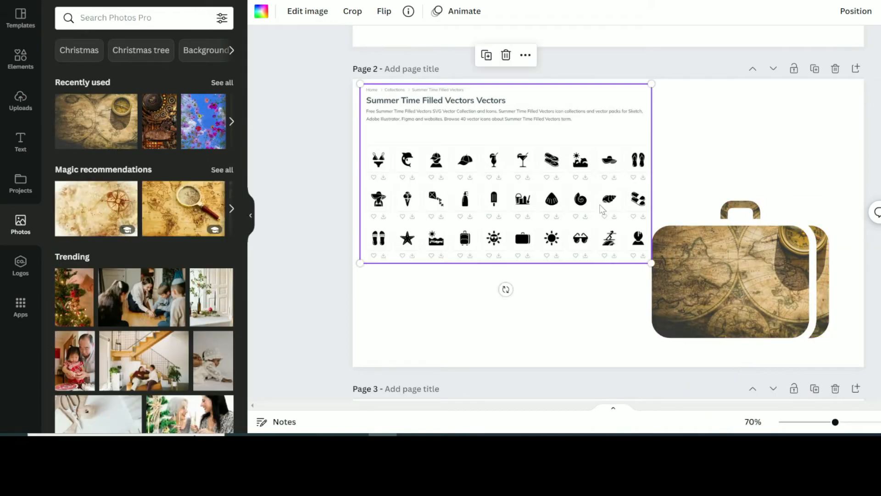
key("Delete")
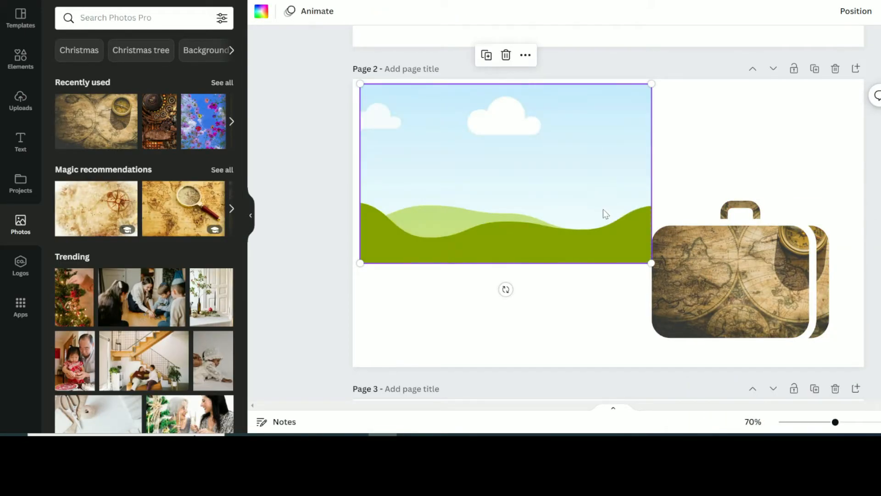
Enlarge the map-filled suitcase on page 2 and move it toward the middle of the page.
left_click(689, 238)
left_click_drag(653, 201, 498, 82)
left_click_drag(540, 169, 513, 192)
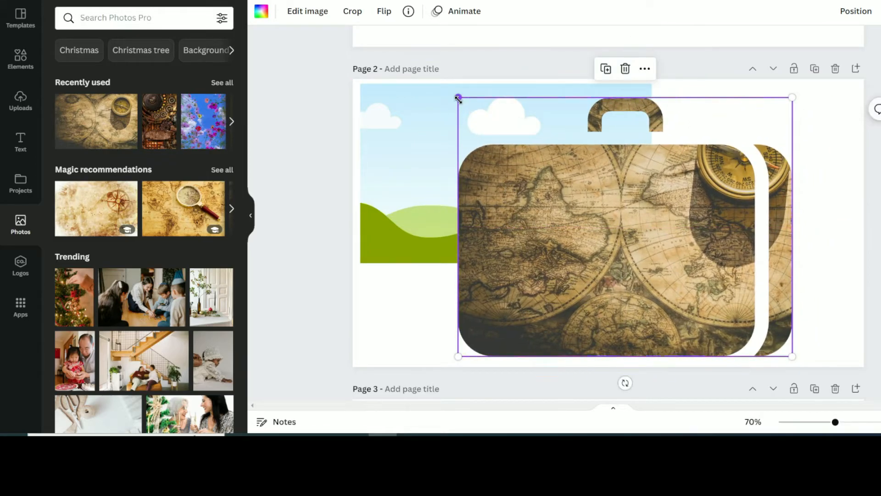
left_click_drag(458, 99, 524, 147)
left_click_drag(545, 198, 510, 180)
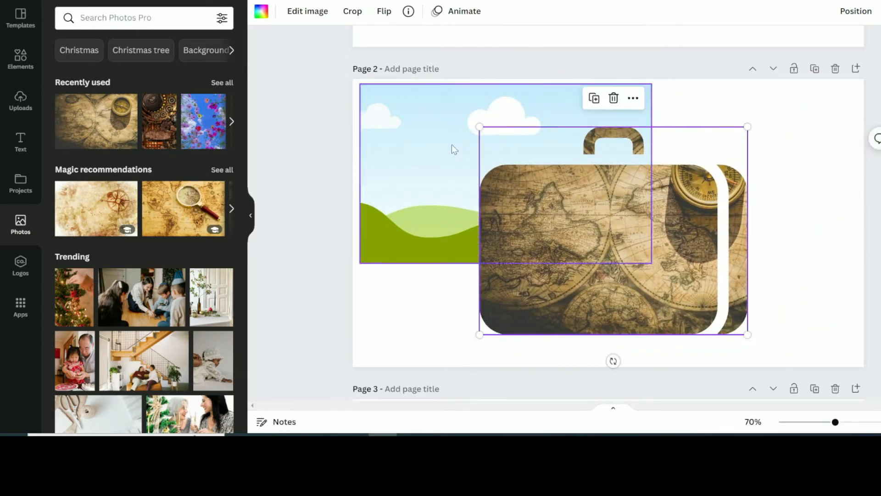
Delete the empty landscape frame on page 2 and replace the suitcase frame's photo with the rusty gears photo.
left_click(454, 149)
key("Delete")
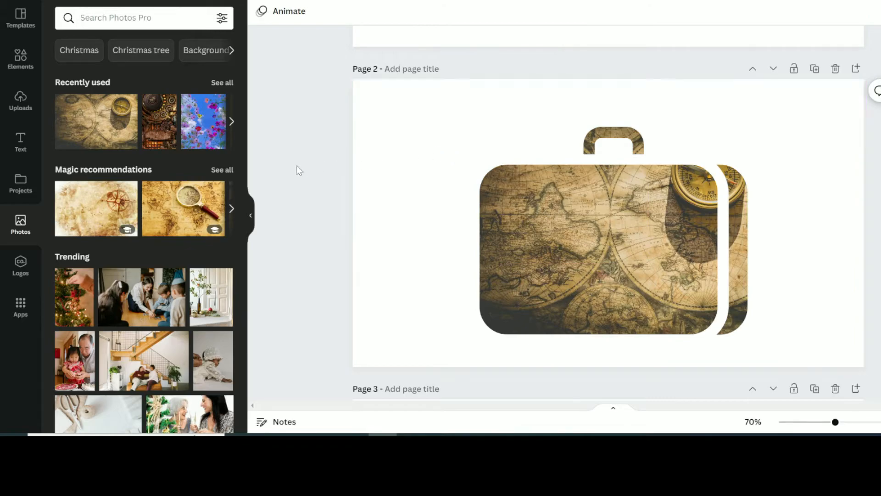
left_click_drag(173, 130, 575, 205)
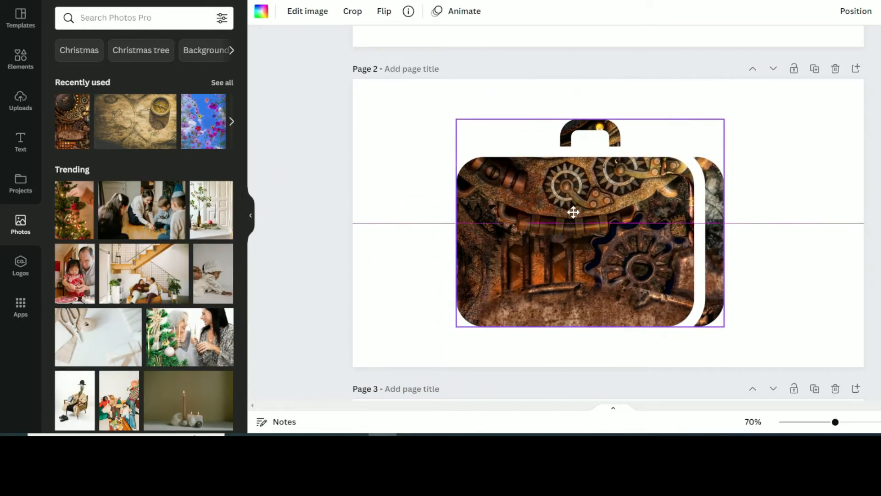
Shrink the gears-filled suitcase and place it near the middle of page 2.
mouse_move(456, 118)
left_mouse_down()
mouse_move(560, 200)
mouse_move(464, 134)
mouse_move(466, 126)
left_mouse_up()
left_click_drag(549, 219, 494, 206)
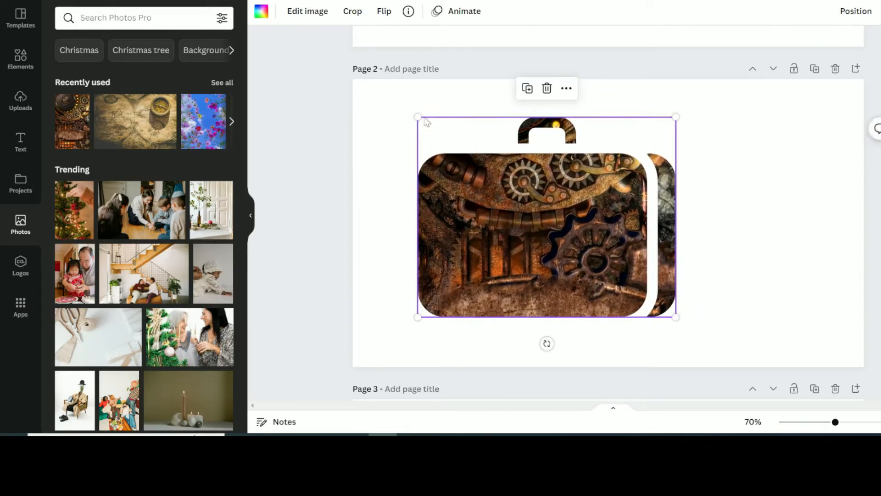
left_click_drag(418, 116, 457, 155)
mouse_move(547, 213)
left_mouse_down()
mouse_move(557, 216)
mouse_move(517, 191)
mouse_move(496, 193)
mouse_move(560, 202)
left_mouse_up()
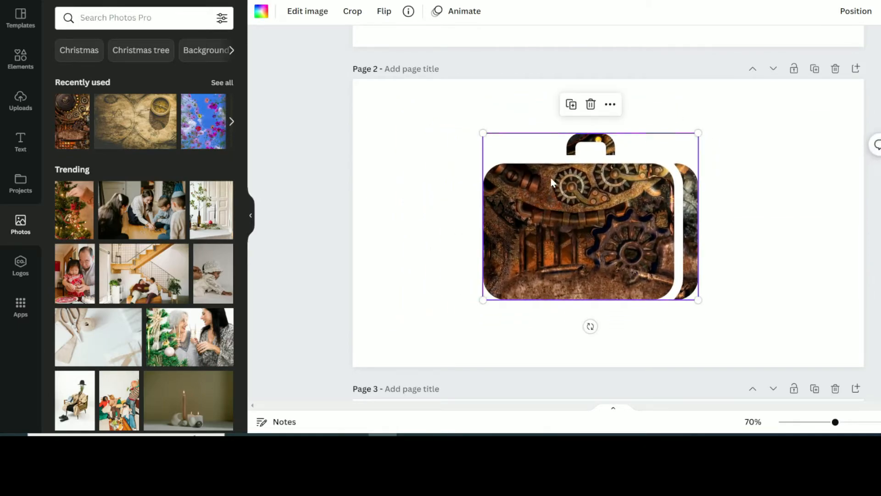
On page 3, fill the layered wavy frames with the blue-sky flowers outside, the old map between, and the poppy field sunset inside.
scroll(550, 177, "down", 5)
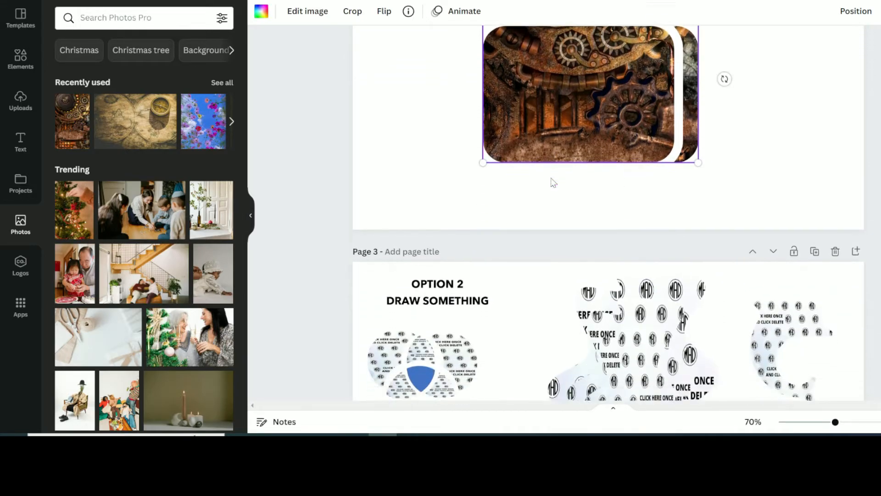
scroll(553, 183, "down", 2)
scroll(553, 183, "up", 1)
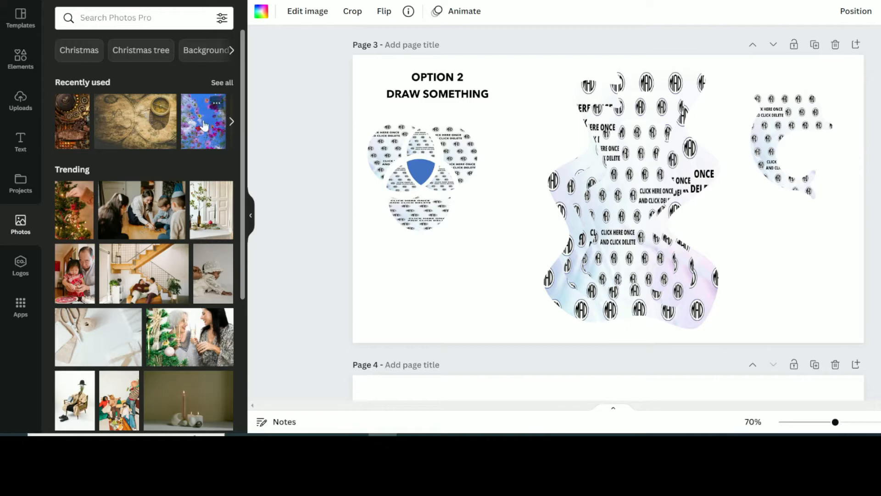
mouse_move(228, 142)
left_mouse_down()
mouse_move(599, 148)
mouse_move(589, 103)
mouse_move(650, 91)
left_mouse_up()
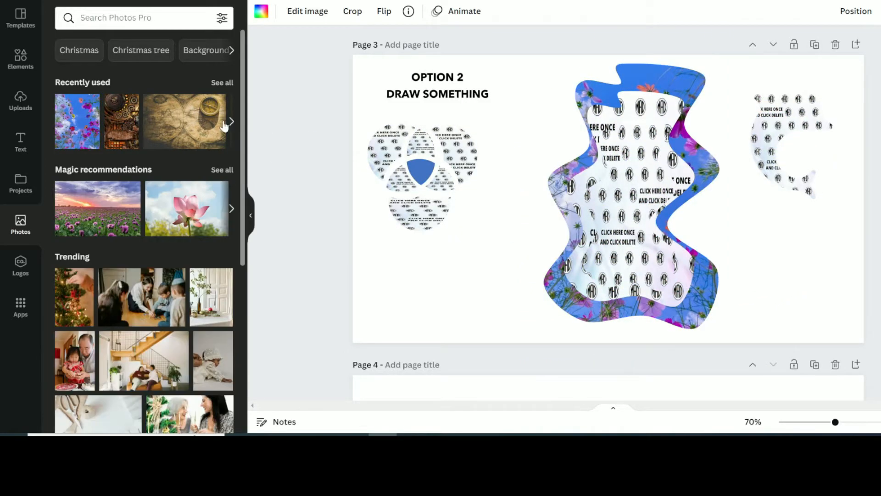
mouse_move(178, 119)
left_mouse_down()
mouse_move(500, 143)
mouse_move(632, 108)
left_mouse_up()
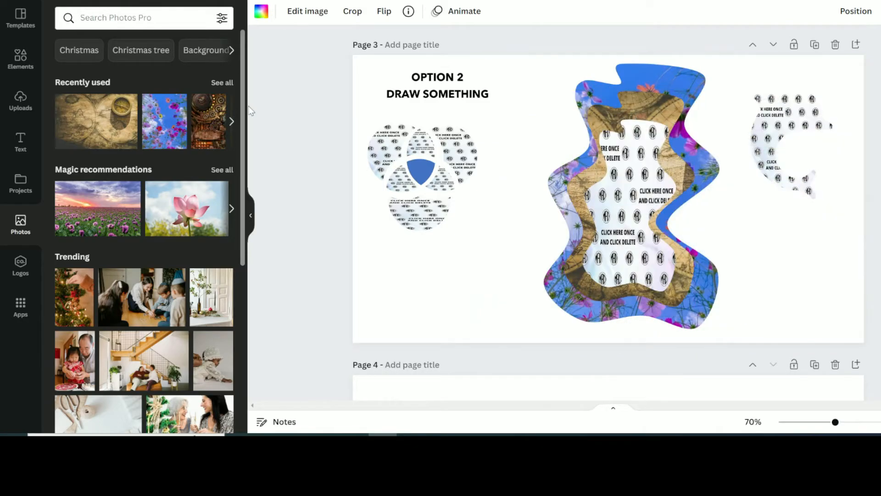
mouse_move(122, 203)
left_mouse_down()
mouse_move(322, 211)
mouse_move(642, 176)
left_mouse_up()
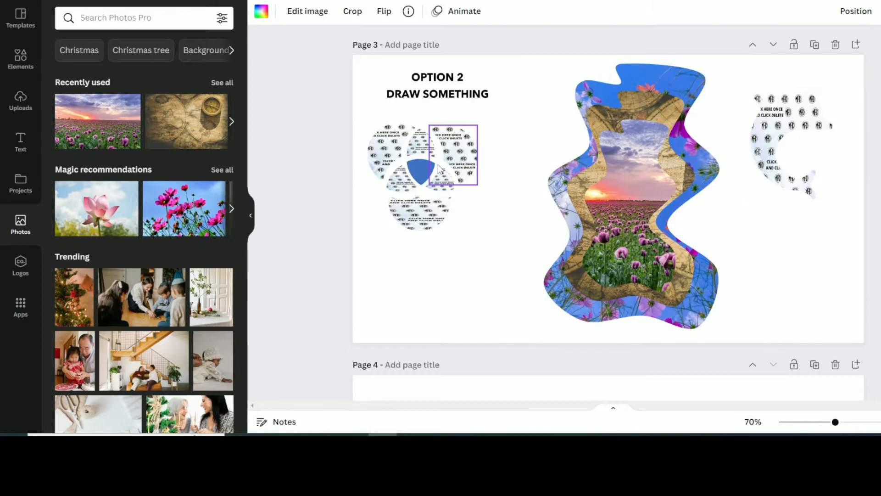
Fill the crescent-like frame on page 3 with the green leaf photo and place it over the layered wavy shape.
left_click(232, 123)
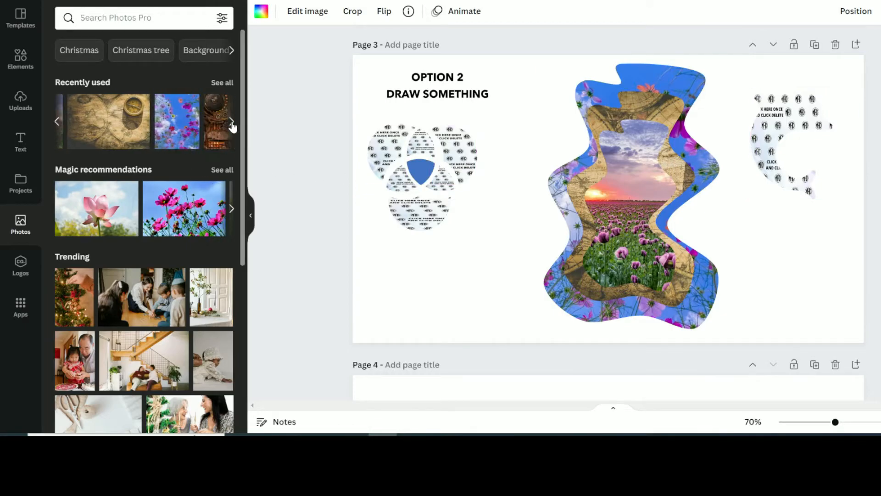
left_click(231, 122)
left_click(232, 122)
left_click_drag(148, 128, 639, 180)
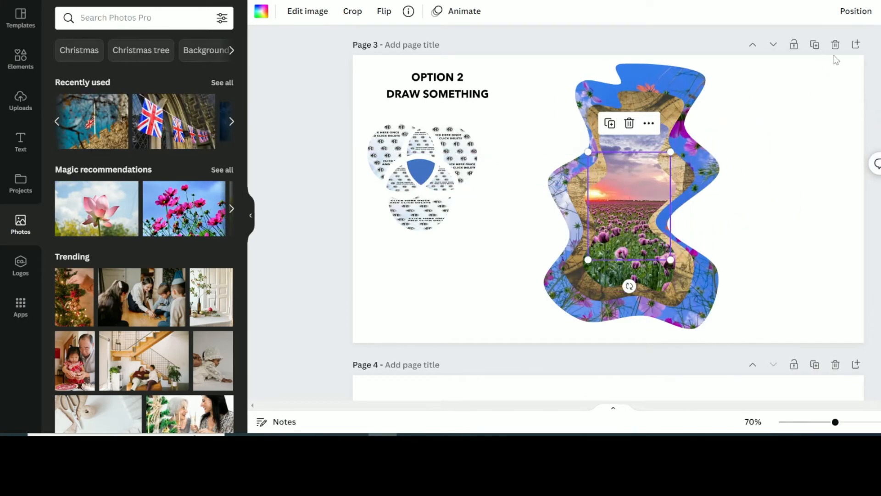
Bring the green leaf crescent in front of the layered wavy frames and adjust the crescent's and outer frame's positions slightly.
left_click(866, 14)
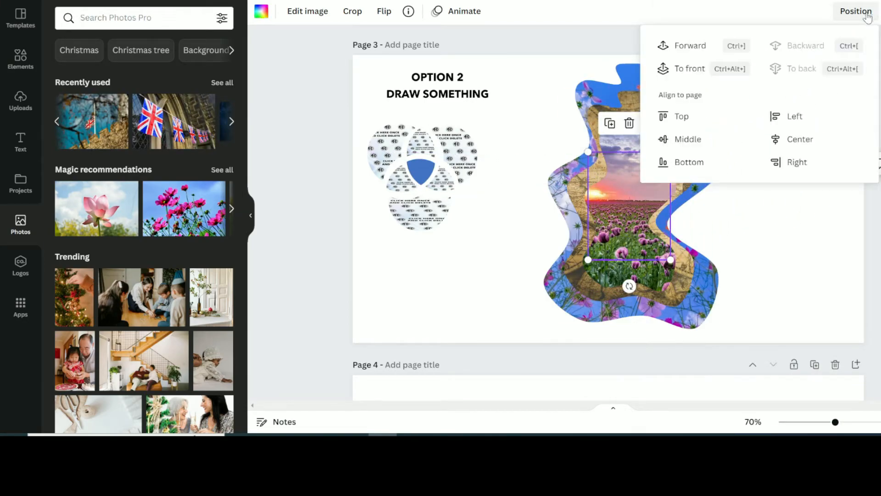
left_click(698, 51)
left_click(736, 220)
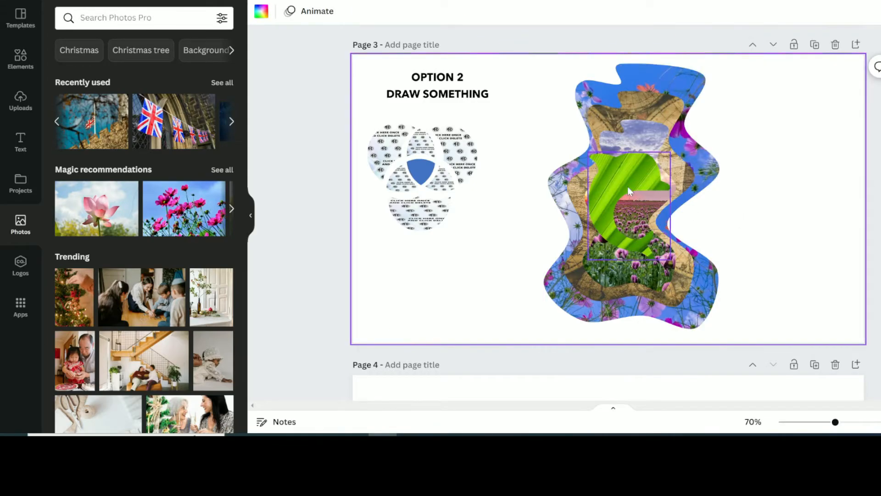
left_click_drag(624, 181, 641, 170)
mouse_move(675, 80)
left_mouse_down()
mouse_move(803, 76)
mouse_move(668, 73)
left_mouse_up()
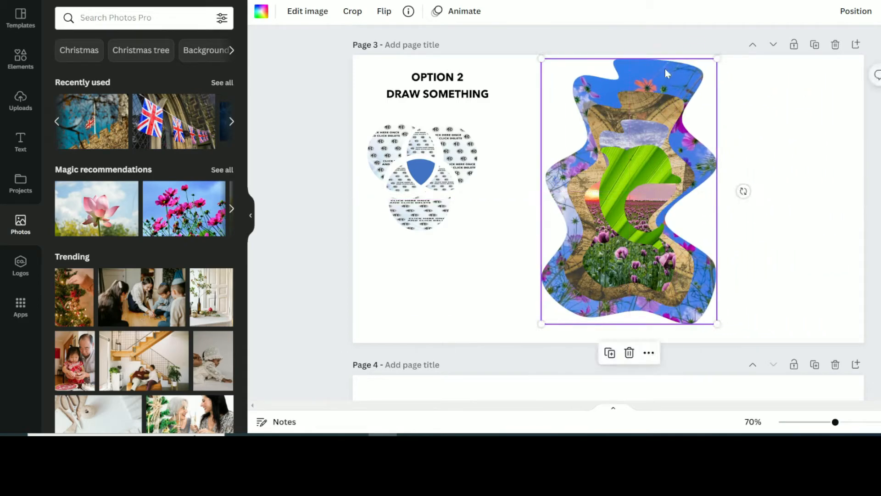
Move the blue centre piece out below the overlapping circles and try to fill it with the pink flowers photo.
left_click(420, 170)
left_click_drag(419, 171, 421, 172)
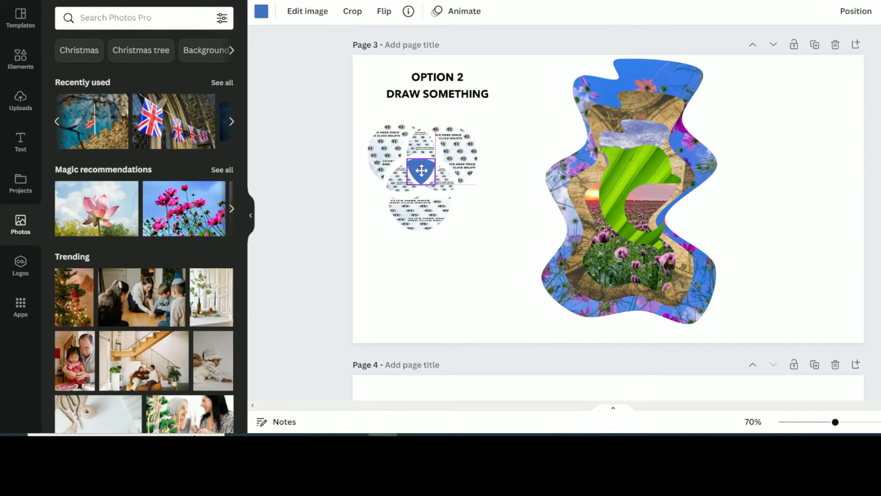
left_click_drag(422, 171, 443, 292)
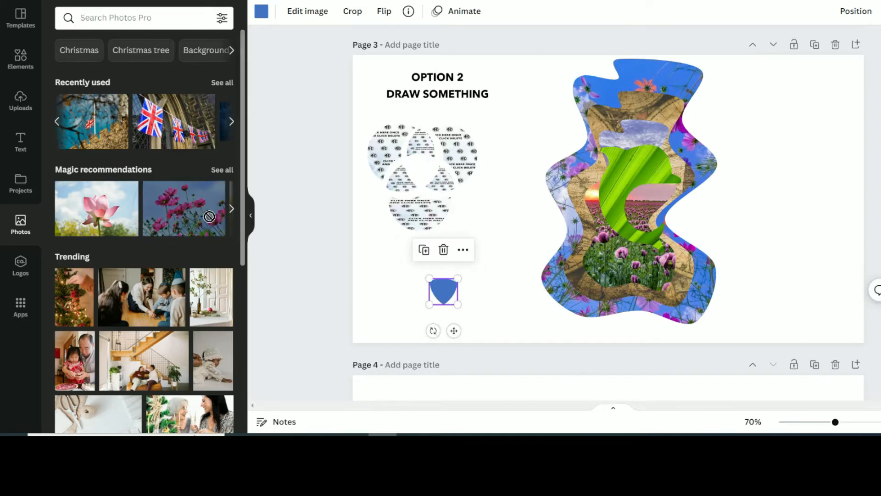
mouse_move(208, 216)
left_mouse_down()
mouse_move(427, 276)
mouse_move(437, 287)
mouse_move(218, 229)
left_mouse_up()
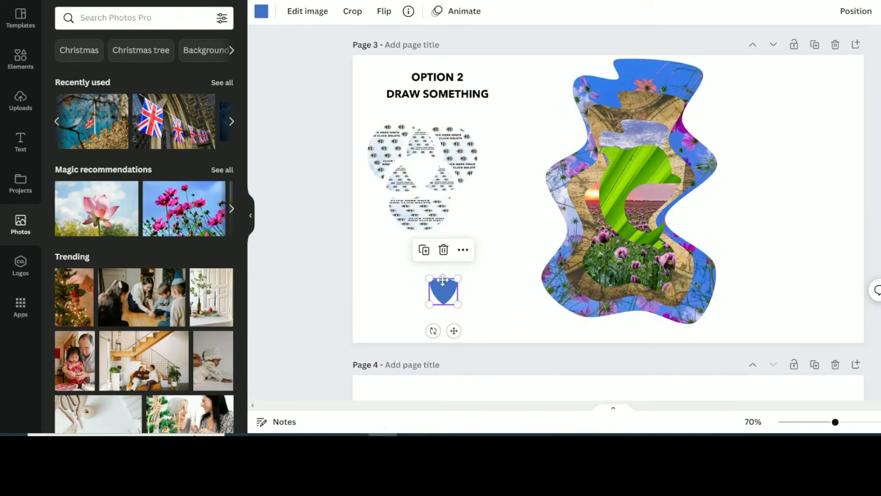
left_click_drag(438, 290, 444, 270)
Try several default colours on the separated blue piece and recolour it pink.
left_click(262, 12)
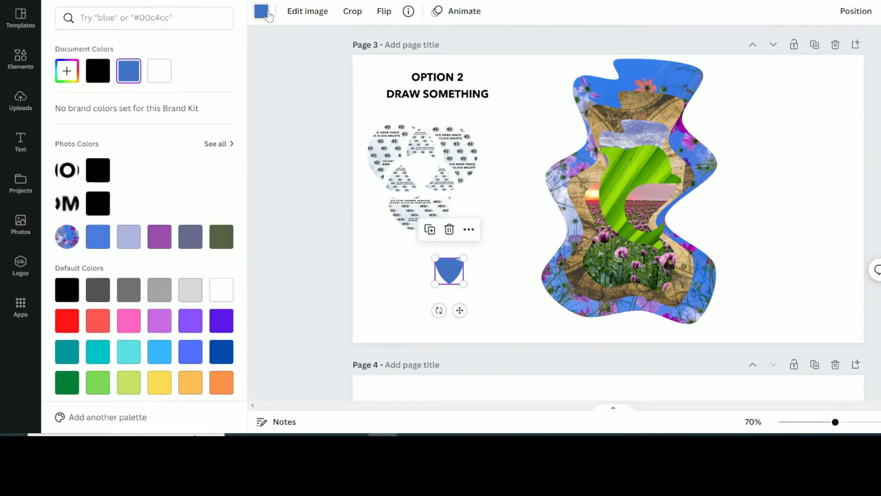
left_click(223, 325)
left_click(218, 352)
left_click(190, 352)
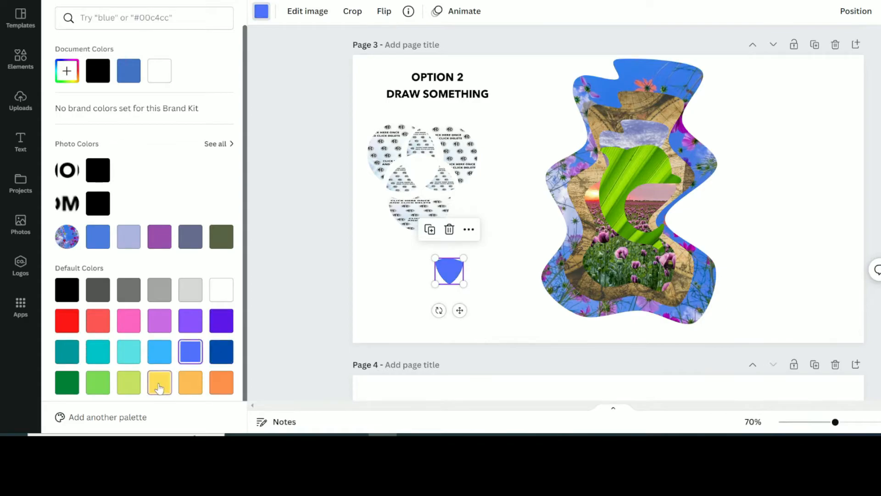
left_click(160, 382)
left_click(128, 321)
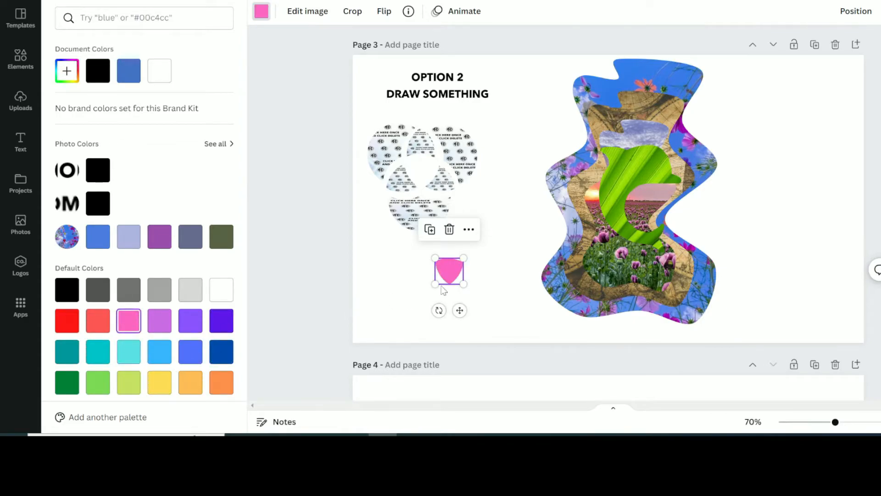
Resize the pink piece to somewhat larger than its original size and place it near the lower edge of page 3.
left_click_drag(433, 255, 370, 197)
left_click_drag(412, 250, 449, 288)
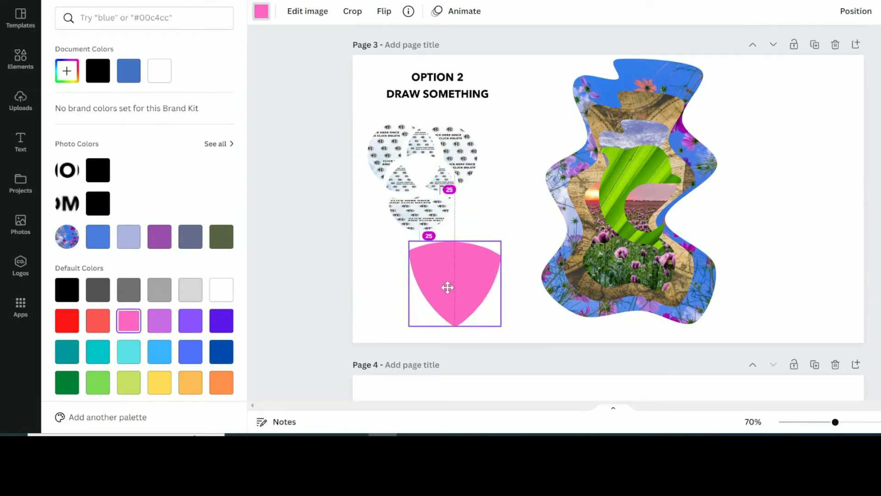
left_click_drag(408, 240, 455, 283)
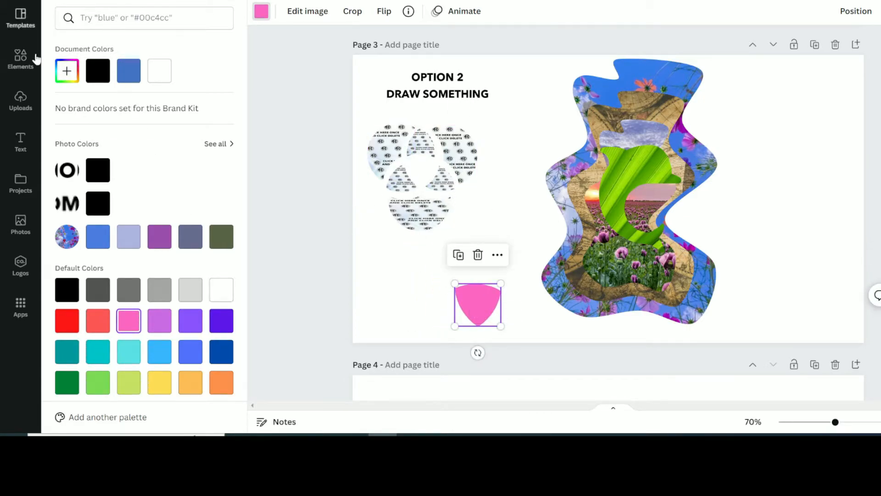
Fill the frames of the overlapping circles on page 3 with the green leaf photo.
left_click(20, 228)
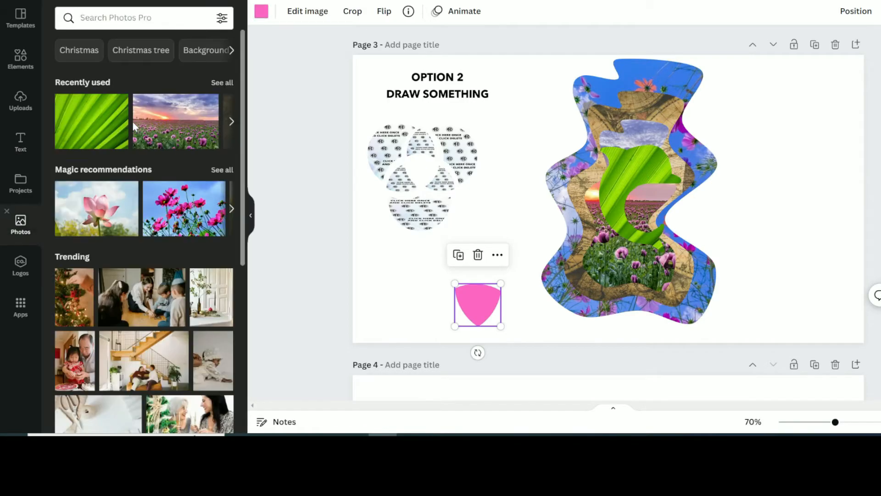
left_click_drag(111, 119, 388, 142)
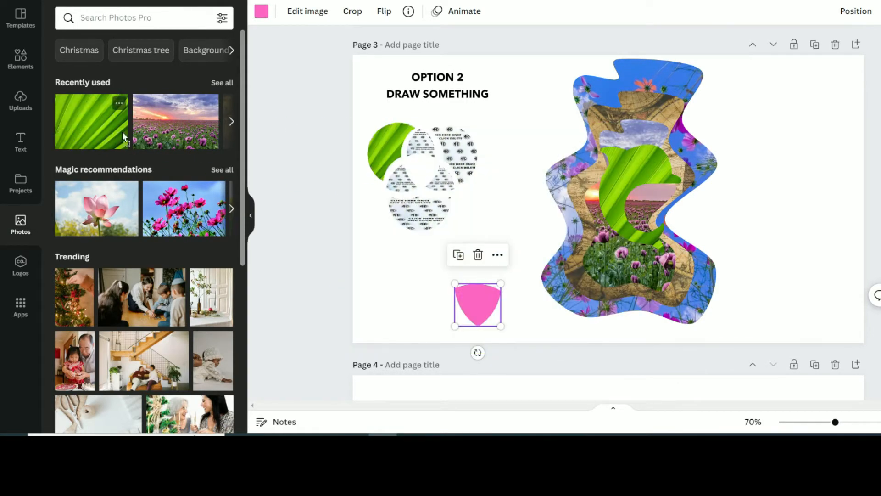
left_click_drag(124, 137, 454, 147)
left_click_drag(92, 121, 424, 214)
Move the right-hand circle frame out beside the wavy shape, remove its photo, and enlarge the empty frame.
left_click_drag(111, 136, 782, 230)
left_click(462, 193)
key("Delete")
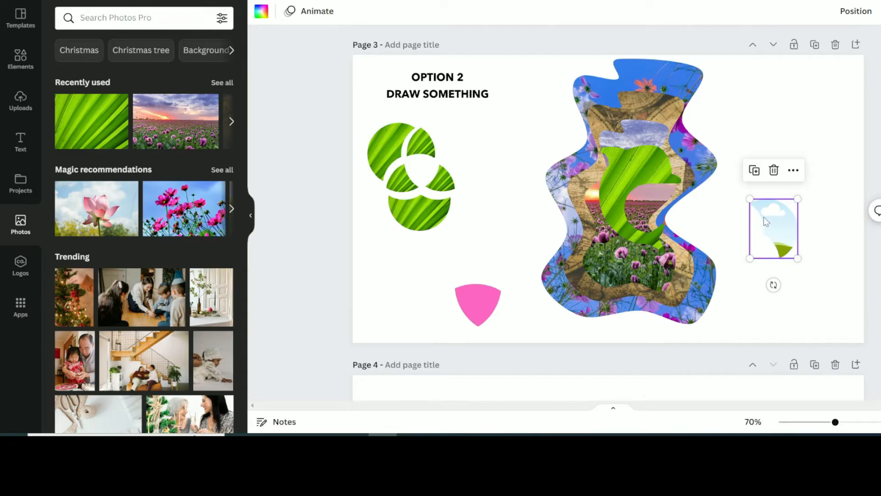
left_click_drag(749, 199, 637, 59)
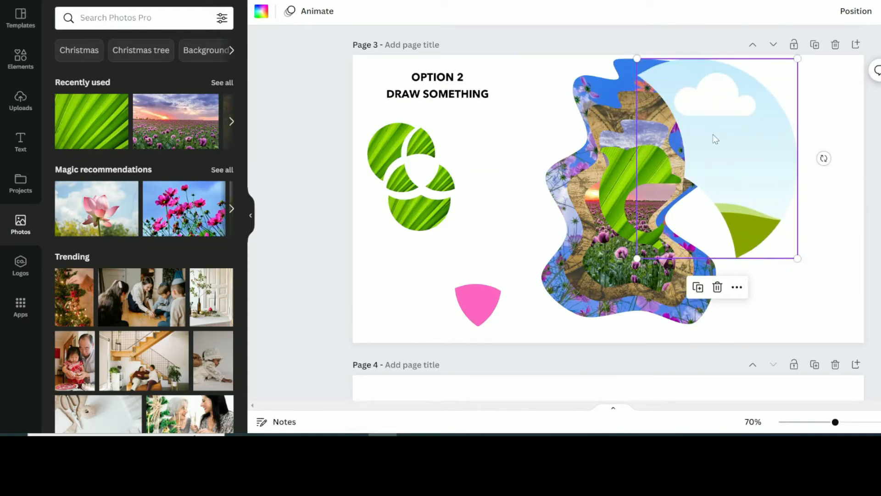
left_click_drag(715, 140, 730, 165)
On page 4, fill the person silhouette with the green leaf photo and set it at the page's lower edge over a poppy field background.
scroll(594, 181, "down", 7)
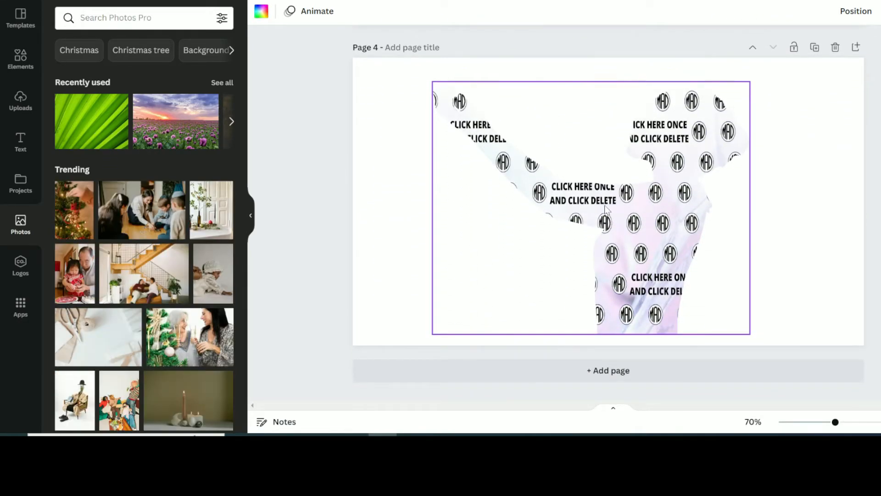
left_click_drag(94, 126, 547, 186)
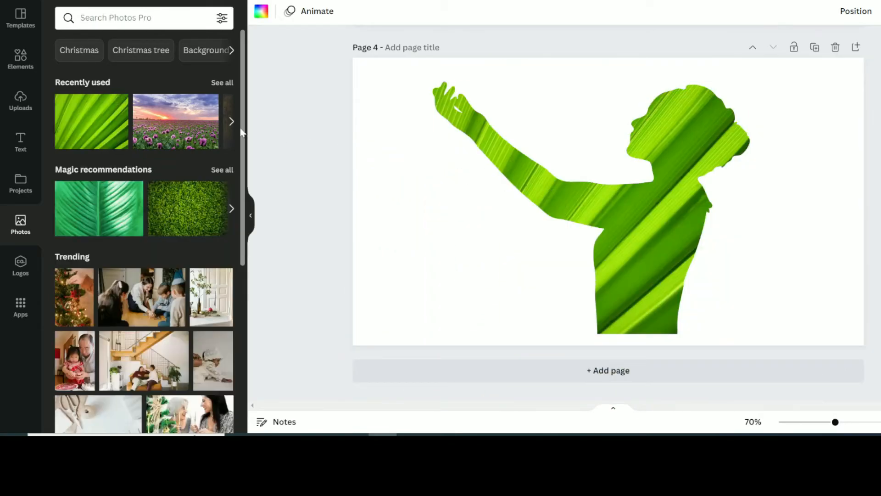
left_click_drag(179, 124, 373, 141)
left_click(564, 197)
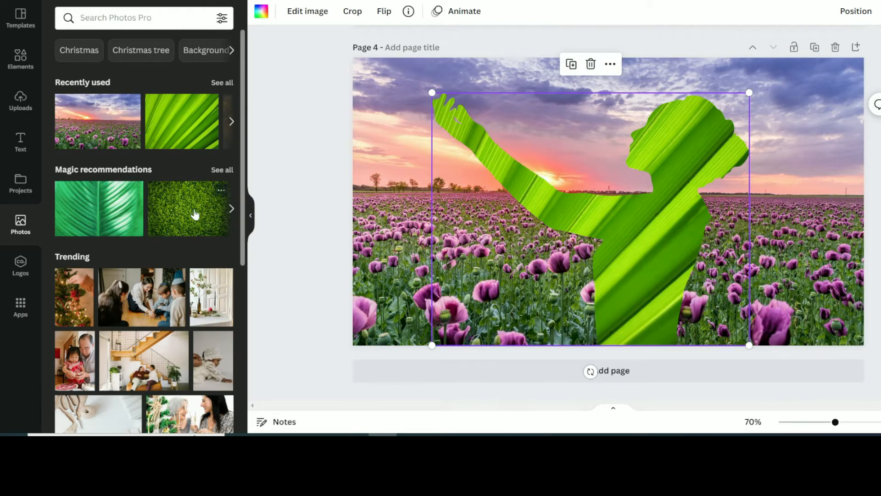
Replace page 4's background with the green hedge photo and fill the person silhouette with the poppy field sunset.
left_click_drag(195, 215, 376, 171)
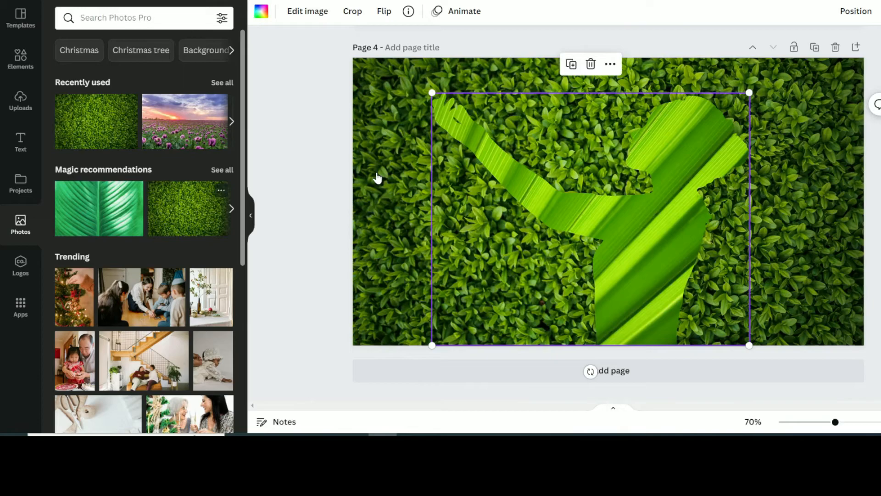
left_click_drag(167, 124, 495, 158)
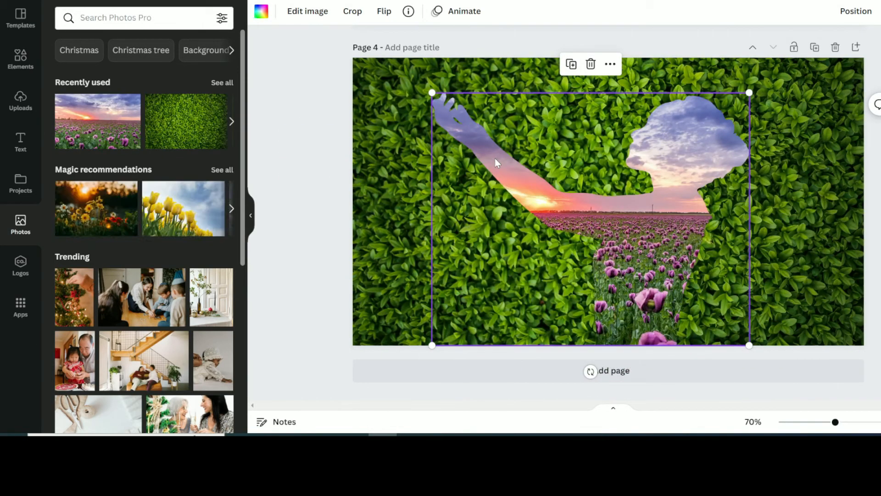
left_click(390, 192)
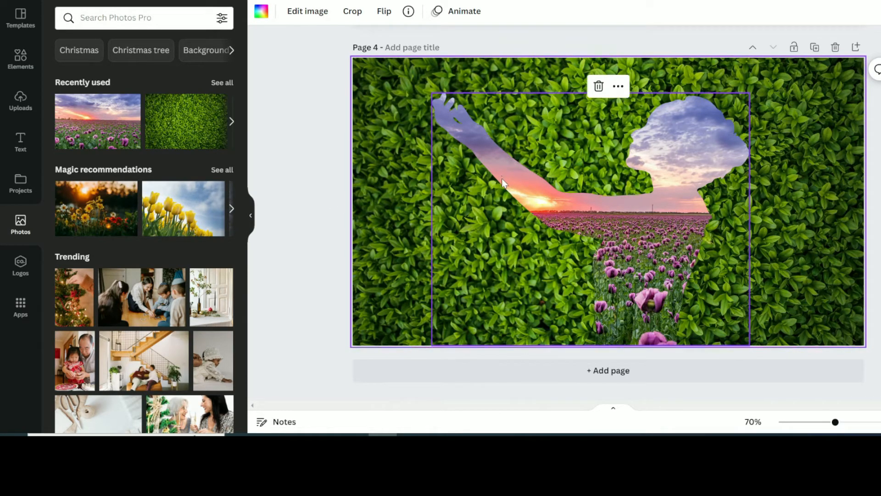
Return to page 2 and move the gears-filled suitcase slightly lower on the page.
scroll(502, 178, "up", 6)
scroll(499, 172, "up", 7)
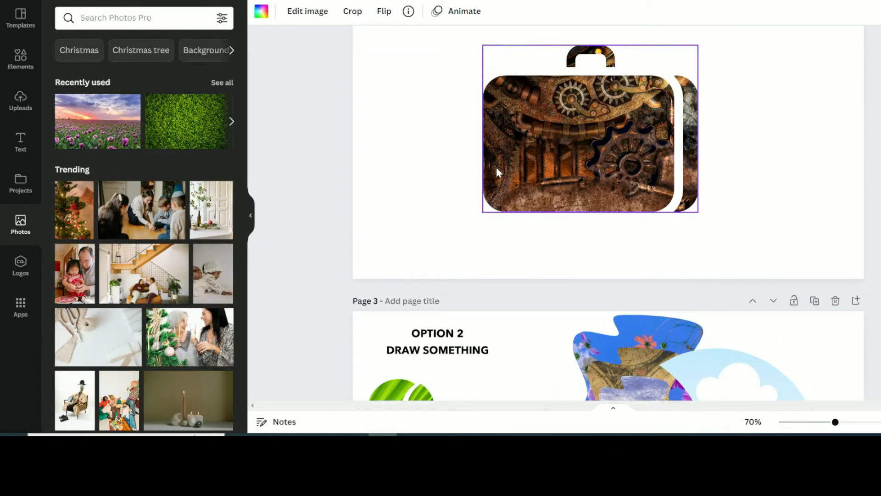
scroll(546, 150, "up", 3)
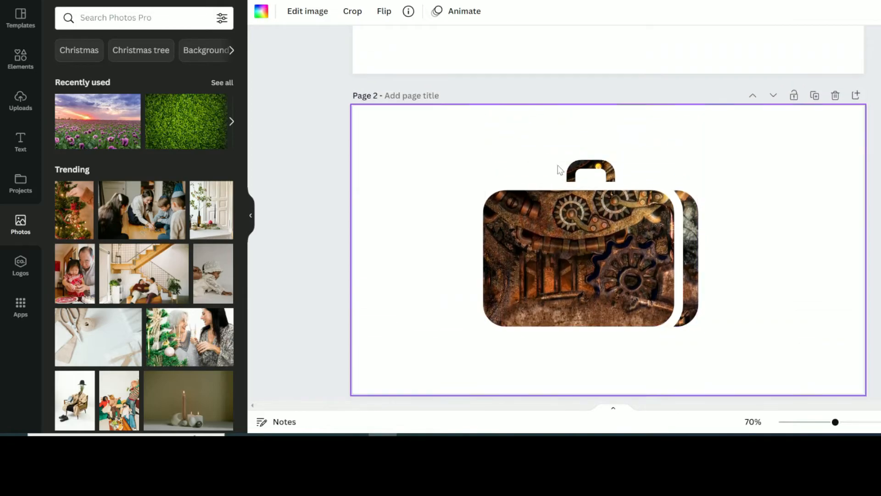
mouse_move(591, 248)
left_mouse_down()
mouse_move(582, 228)
mouse_move(600, 240)
mouse_move(589, 242)
left_mouse_up()
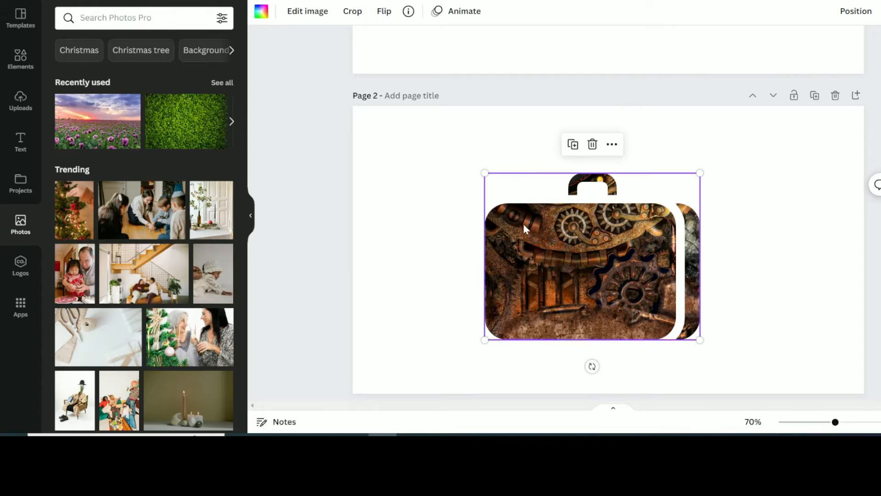
On page 3, pull the blue flower-filled wavy frame and the lowest circle piece away from the overlapping shapes.
scroll(522, 241, "down", 6)
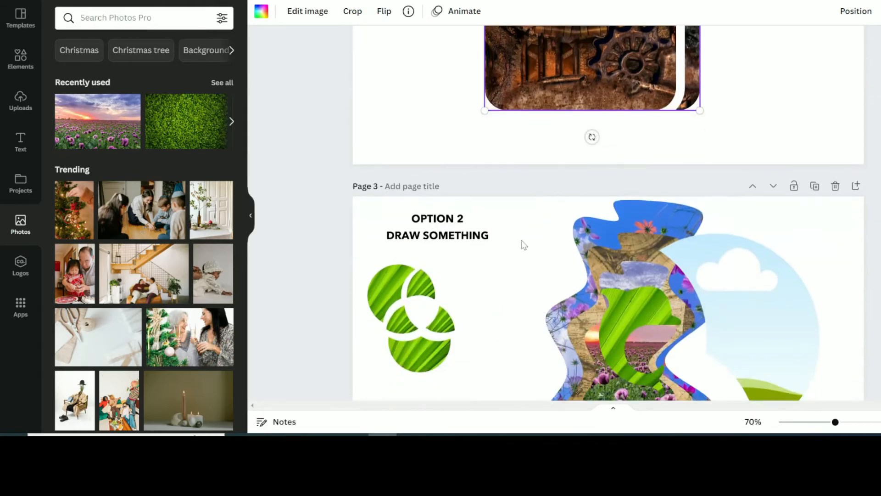
left_click_drag(564, 197, 520, 197)
left_click_drag(429, 239, 414, 277)
left_click_drag(534, 208, 477, 211)
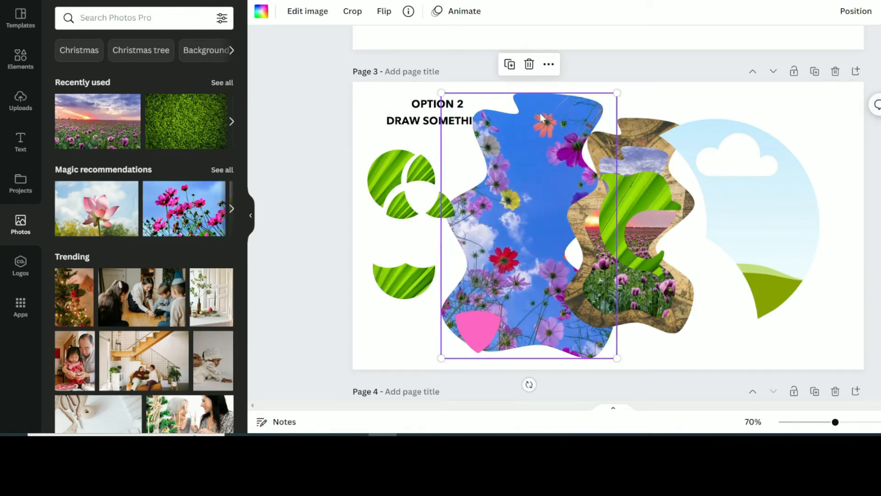
Shrink the flower-filled wavy frame beside the map-filled one and move the green dolphin frame out to its left.
left_click_drag(617, 92, 555, 186)
left_click_drag(528, 218, 596, 137)
left_click_drag(631, 193, 517, 195)
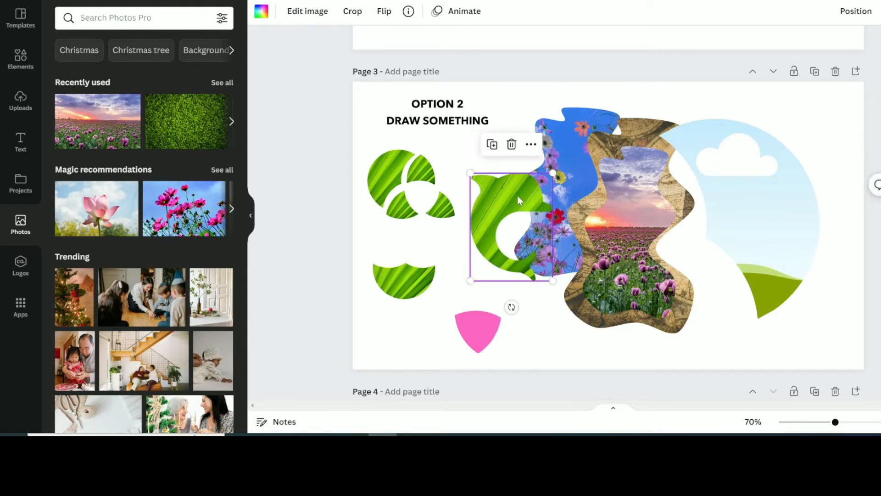
On page 4, shift the poppy-field person silhouette slightly left along the page's lower edge.
scroll(503, 164, "down", 1)
scroll(504, 164, "down", 7)
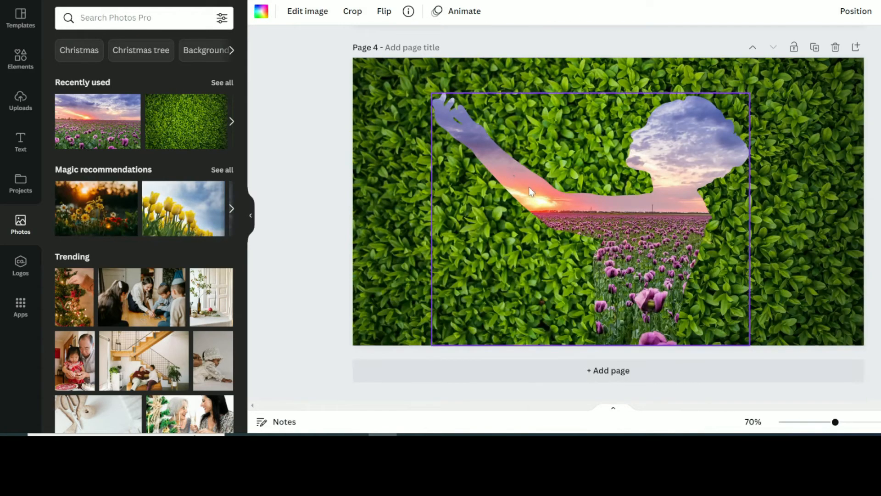
mouse_move(529, 187)
left_mouse_down()
mouse_move(541, 183)
mouse_move(516, 192)
left_mouse_up()
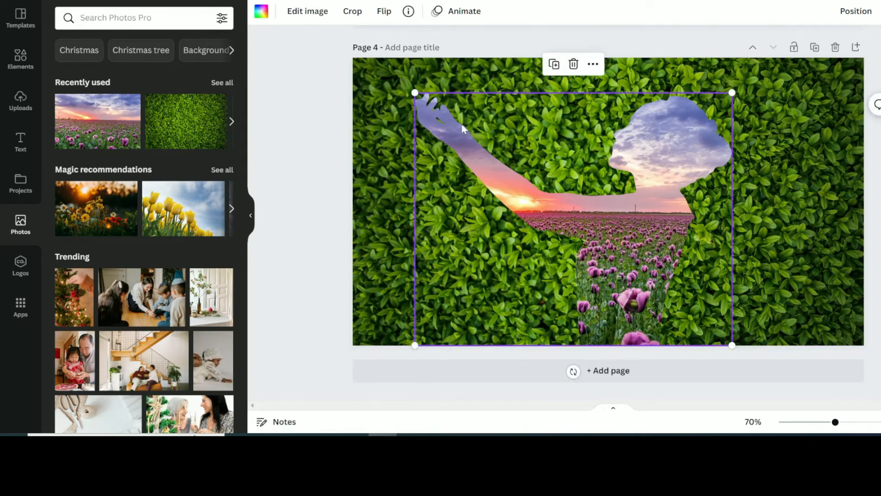
mouse_move(413, 96)
left_mouse_down()
mouse_move(494, 158)
mouse_move(419, 96)
left_mouse_up()
mouse_move(535, 188)
left_mouse_down()
mouse_move(569, 194)
mouse_move(543, 179)
mouse_move(521, 193)
left_mouse_up()
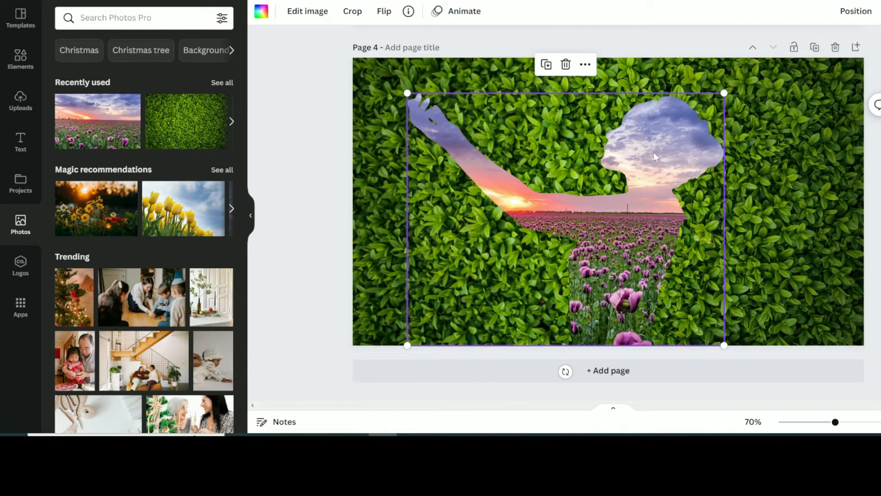
mouse_move(654, 161)
left_mouse_down()
mouse_move(671, 168)
mouse_move(657, 164)
left_mouse_up()
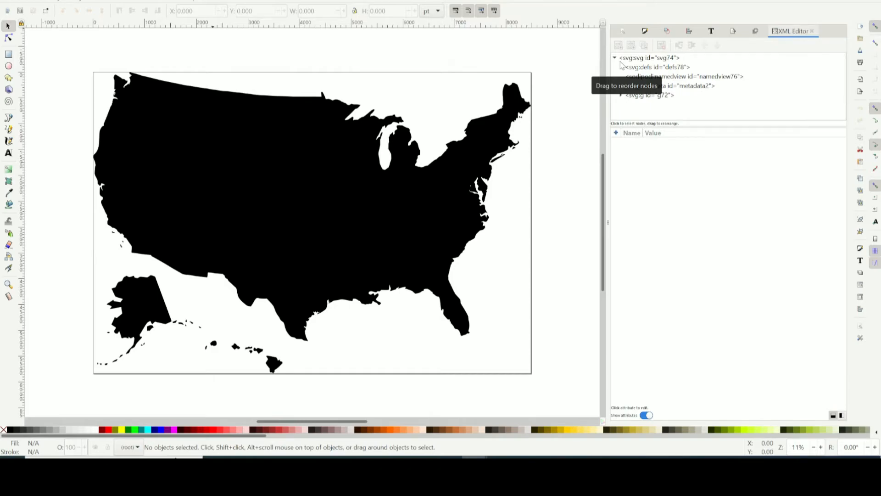
In Inkscape, enter the black US map group and inspect the mainland path's nodes with the Node tool.
left_click(338, 178)
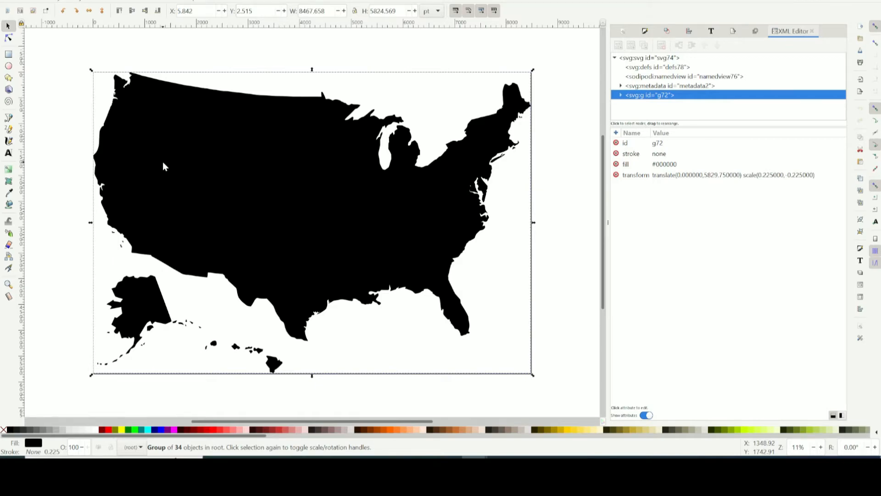
left_click(159, 192)
double_click(136, 137)
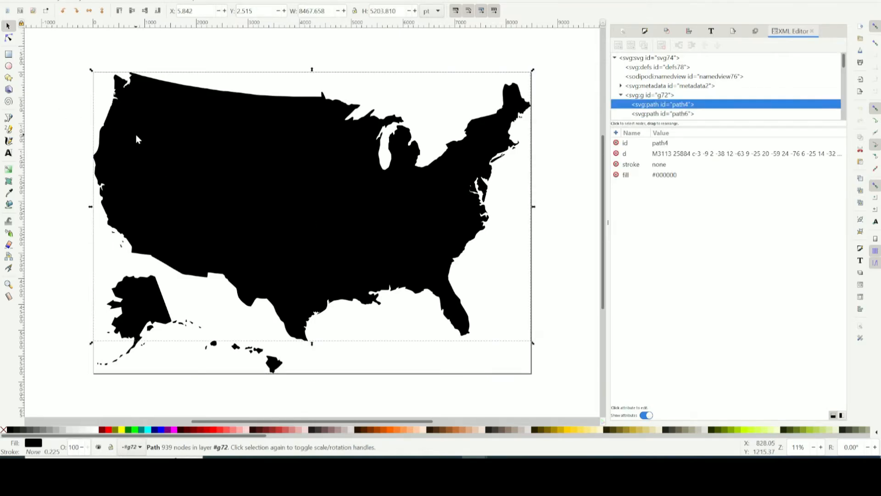
key("n")
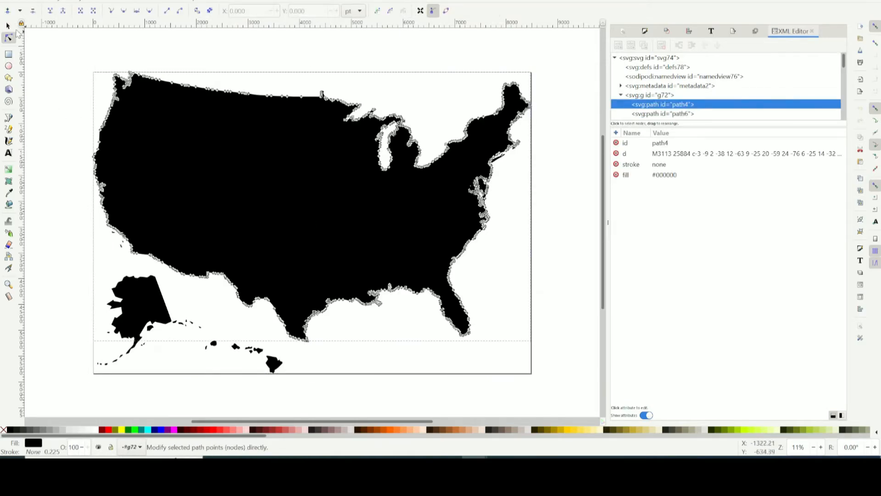
left_click(8, 26)
Move the US mainland path up and to the right, and Alaska up and to the left, as separate pieces.
left_click_drag(143, 146, 172, 114)
left_click(137, 300)
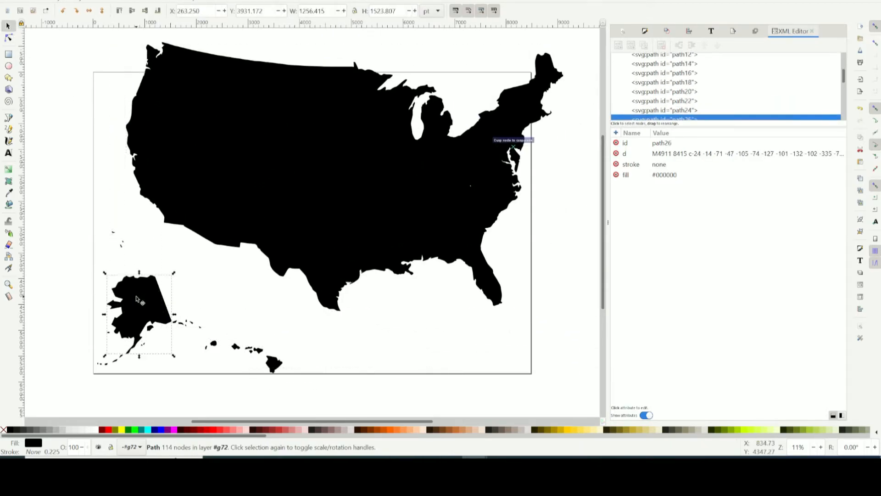
left_click_drag(137, 299, 73, 241)
left_click_drag(169, 304, 213, 355)
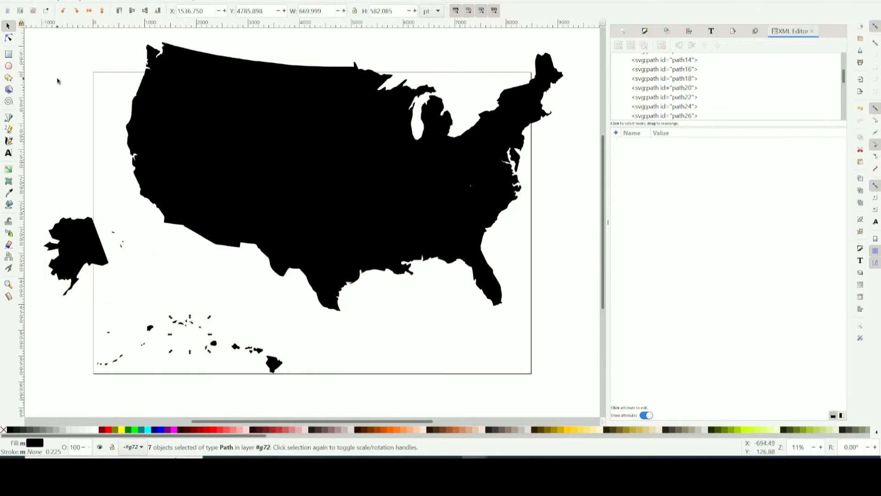
left_click(173, 123)
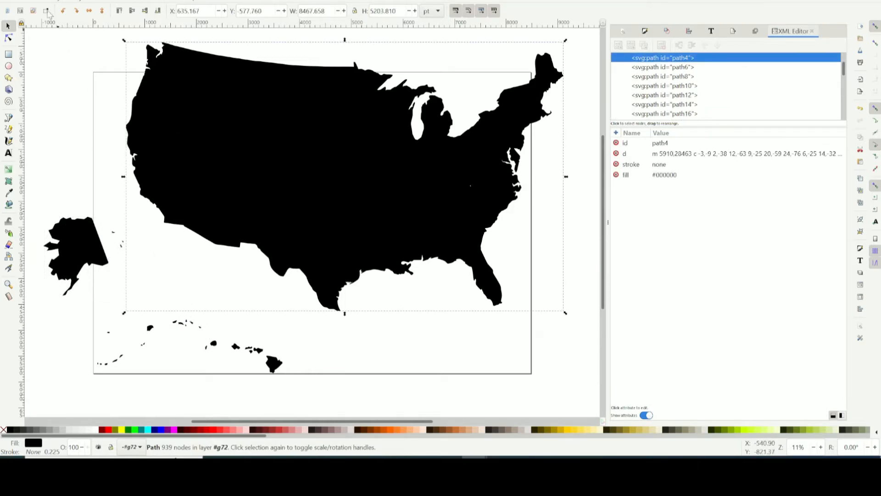
Undo the moves of Alaska and the US mainland.
left_click(23, 1)
left_click(28, 10)
left_click(23, 0)
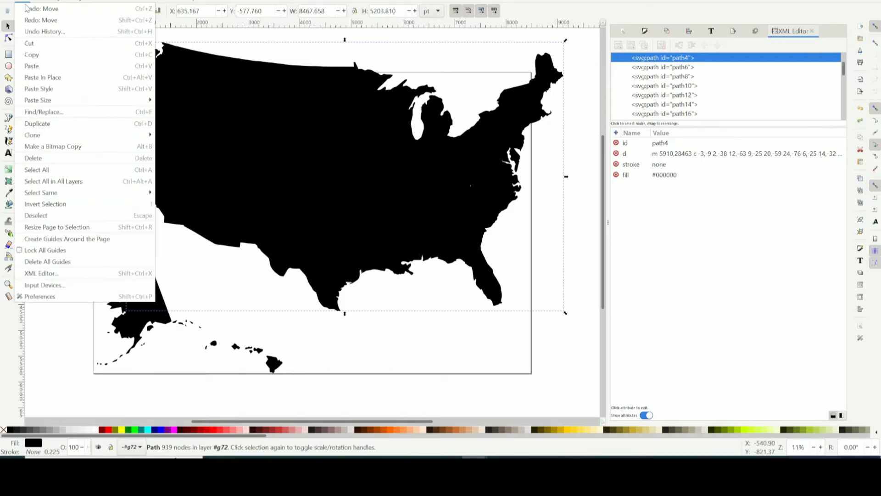
left_click(26, 8)
left_click(23, 1)
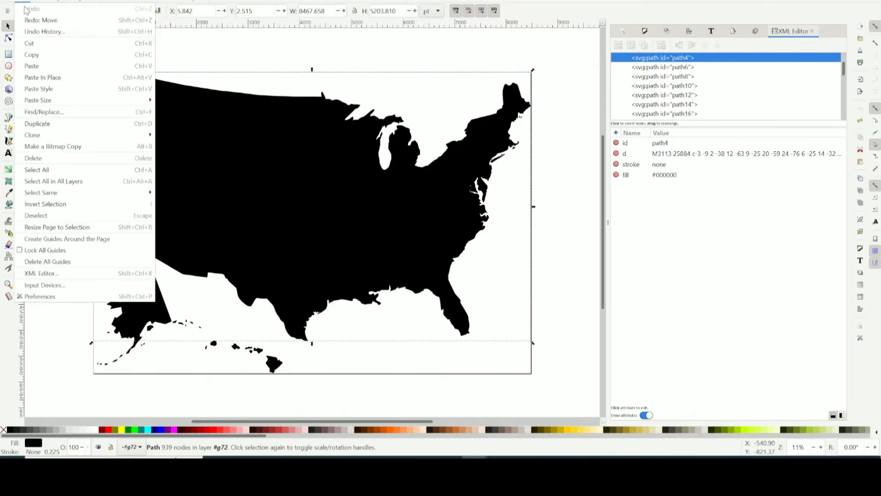
left_click(189, 61)
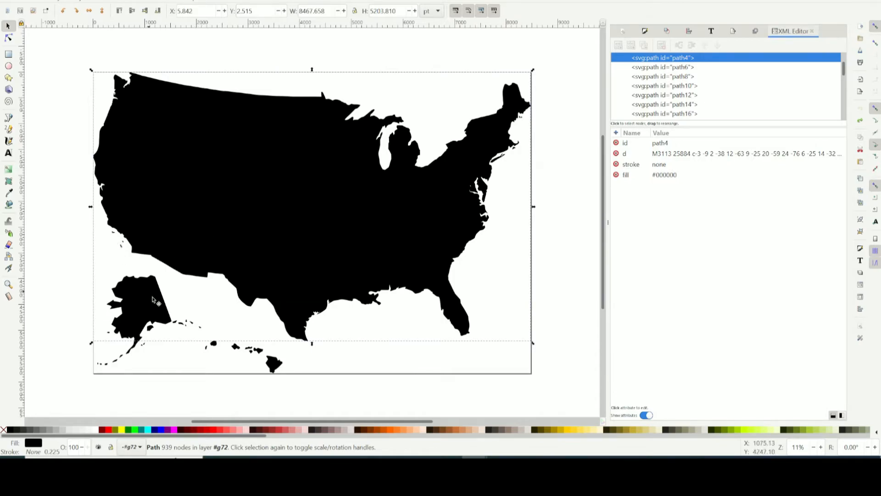
Select all the pieces of the US map and combine them into a single path.
left_click(169, 364)
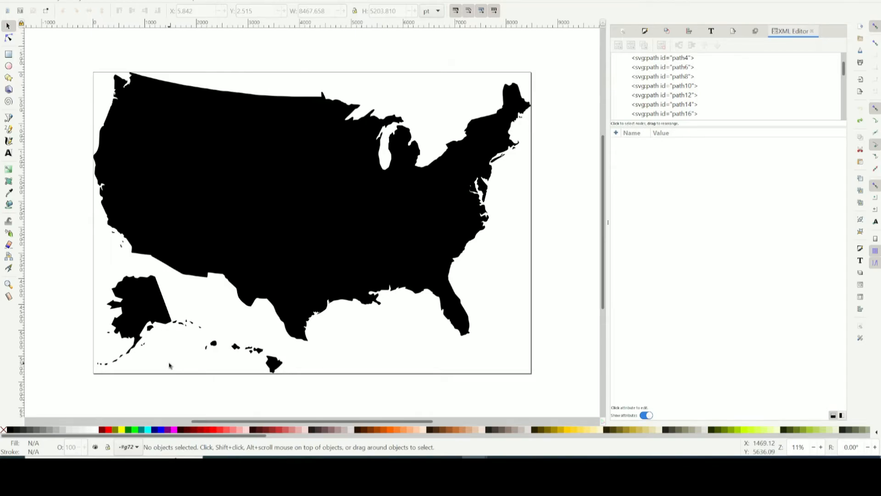
left_click_drag(70, 52, 547, 403)
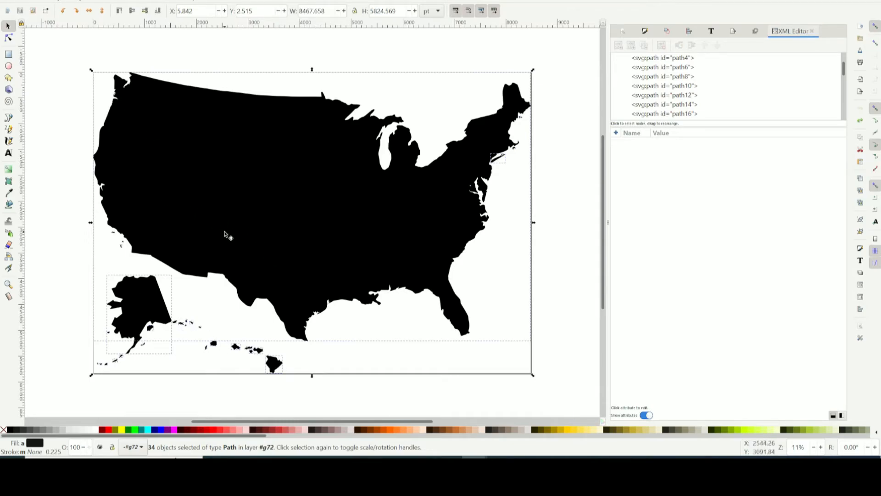
left_click(85, 2)
left_click(98, 2)
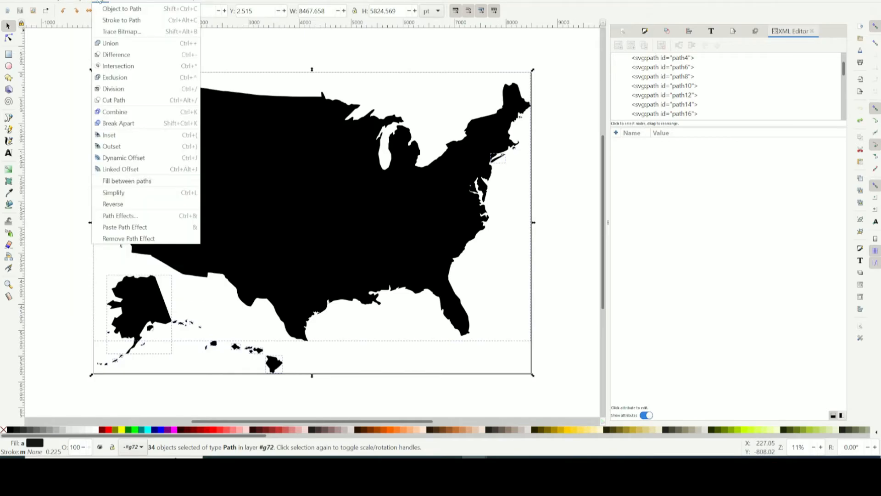
left_click(127, 114)
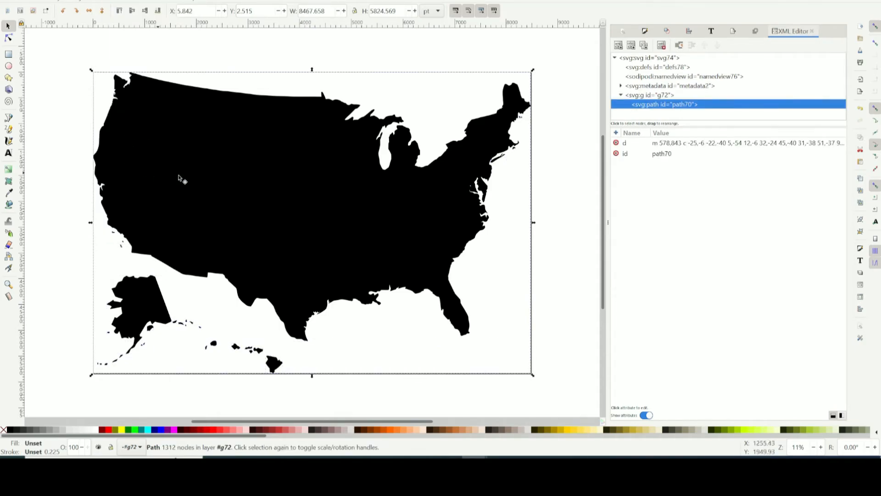
left_click_drag(183, 197, 177, 174)
key("n")
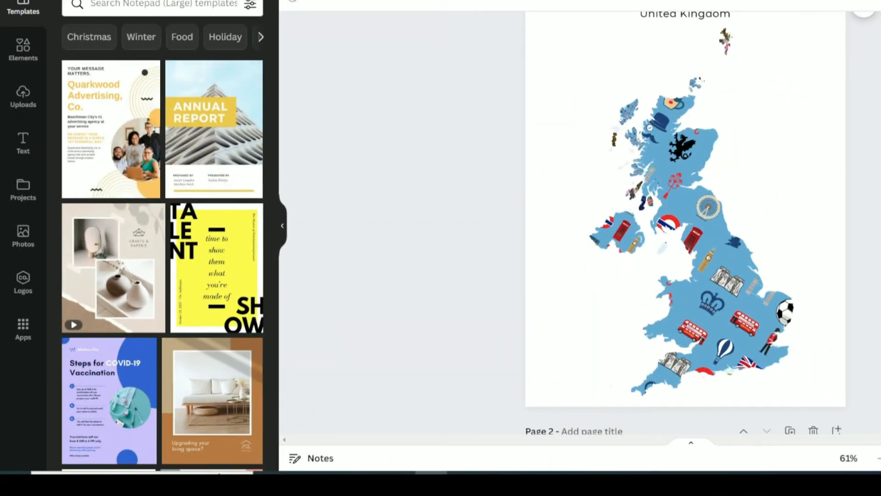
In Canva, fill the Great Britain mainland frame on the United Kingdom page with the vintage map and compass photo.
scroll(685, 223, "up", 1)
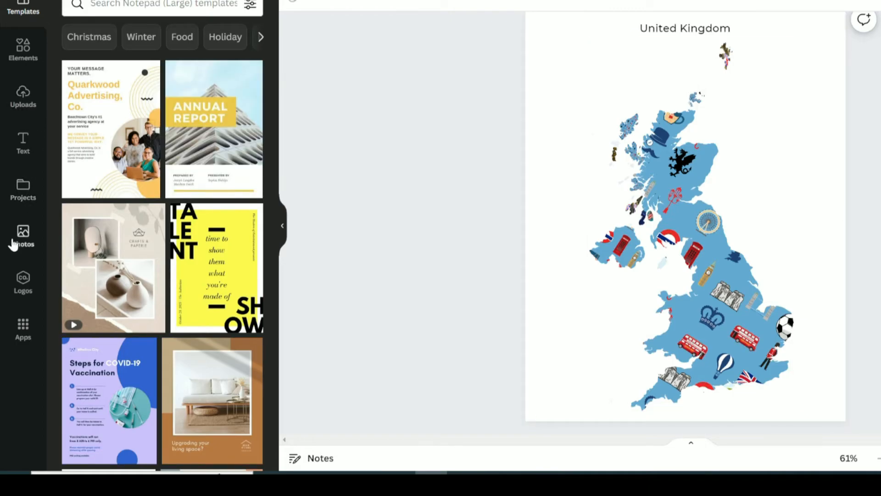
left_click(19, 234)
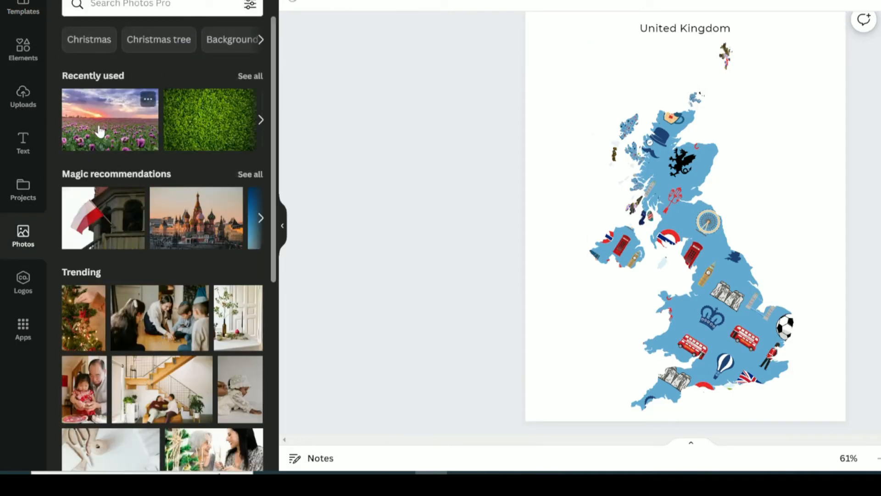
left_click(257, 125)
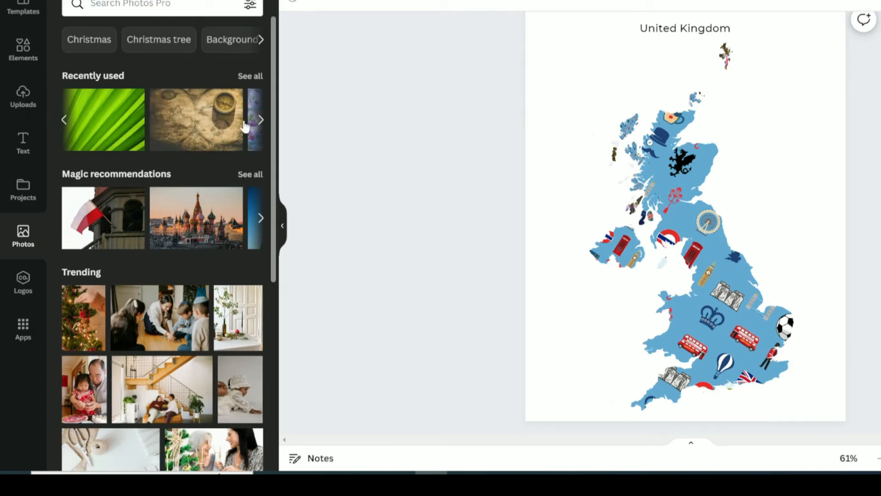
left_click_drag(187, 133, 703, 162)
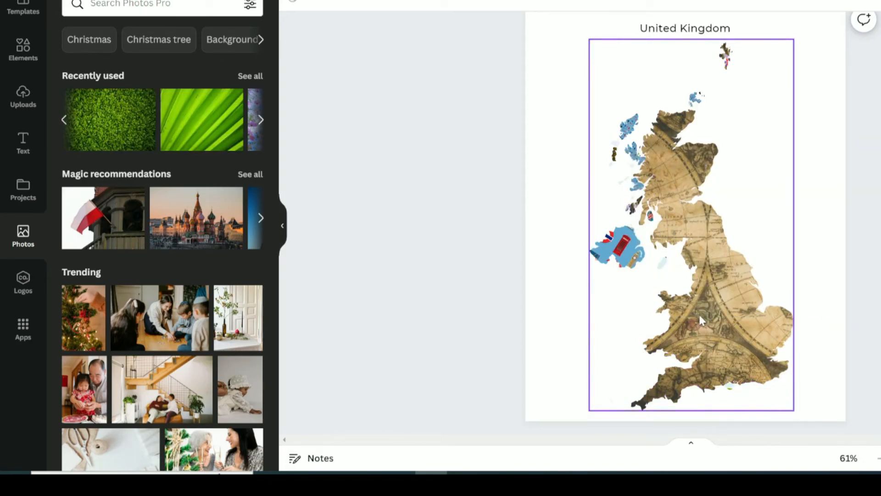
Move the United Kingdom map slightly up and to the right, and ungroup its frames.
left_click(683, 212)
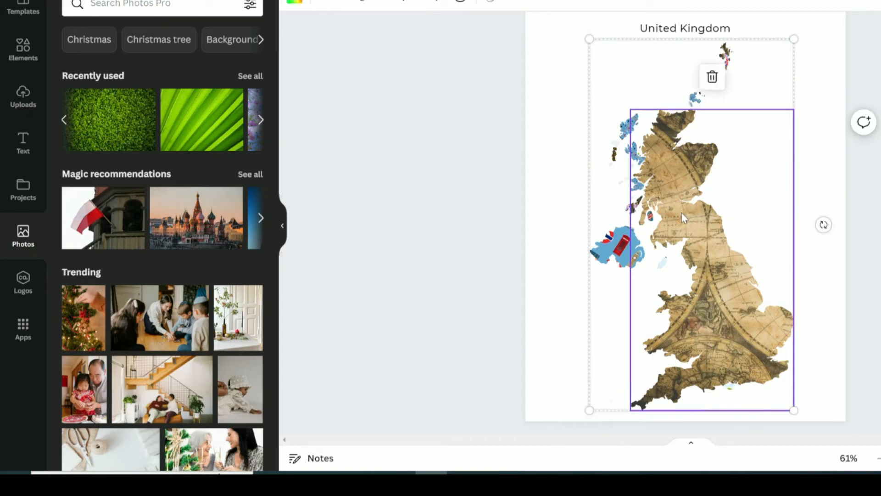
mouse_move(683, 212)
left_mouse_down()
mouse_move(722, 209)
mouse_move(696, 203)
left_mouse_up()
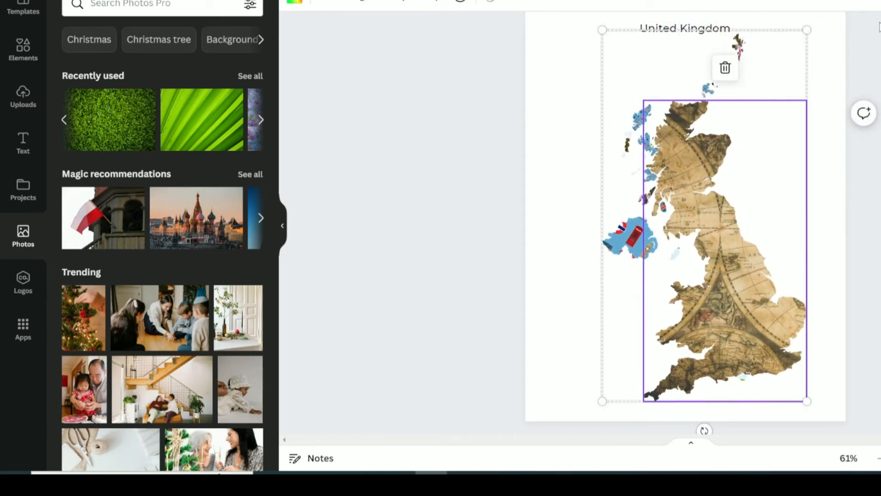
left_click_drag(685, 158, 718, 158)
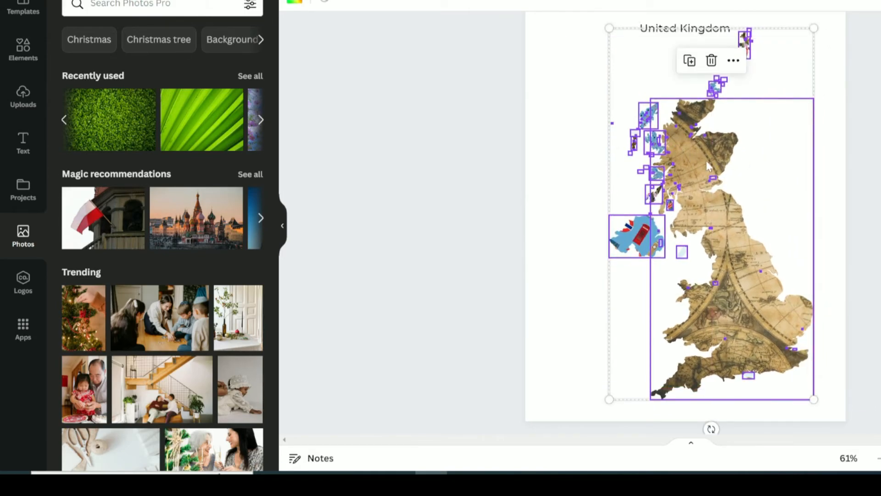
left_click(615, 139)
Separate the Great Britain mainland frame from the small islands and move Northern Ireland out to the left.
left_click(690, 155)
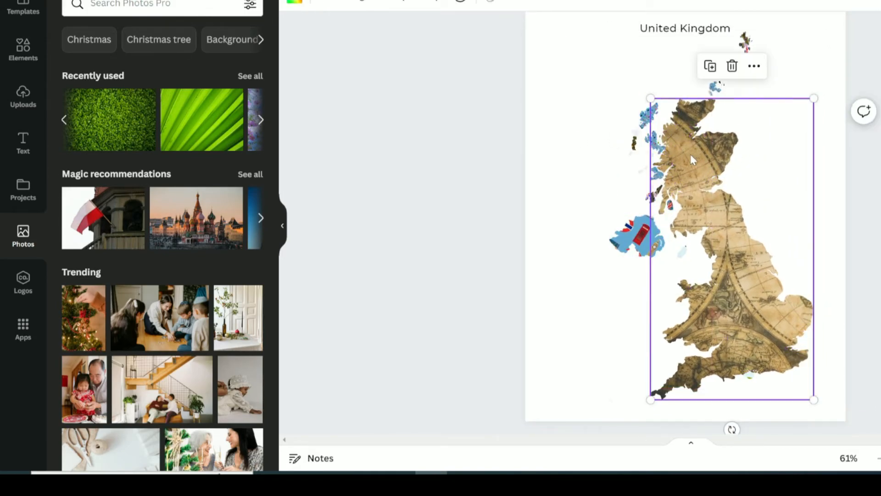
left_click_drag(690, 154, 788, 170)
left_click(654, 225)
left_click_drag(654, 225, 606, 252)
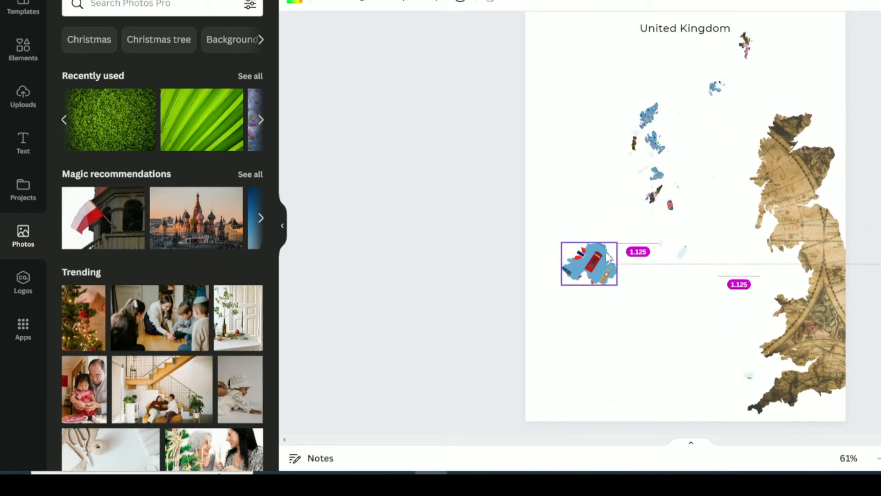
left_click_drag(770, 182, 698, 174)
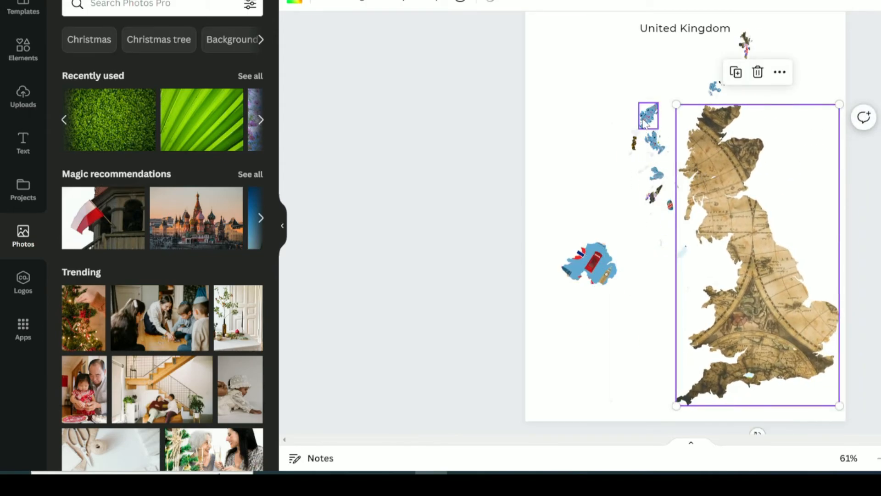
Fill two of the tiny pale islands between Northern Ireland and the mainland with green foliage photos.
scroll(684, 222, "up", 10)
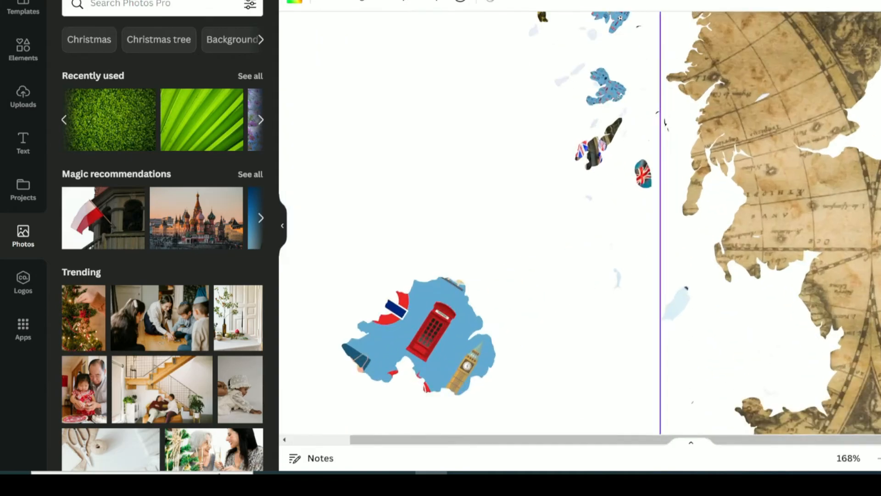
left_click(625, 168)
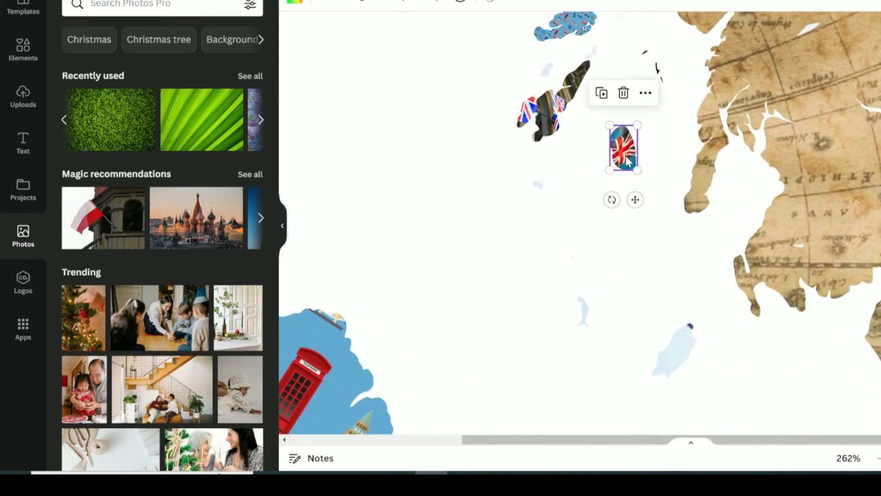
left_click_drag(183, 106, 537, 185)
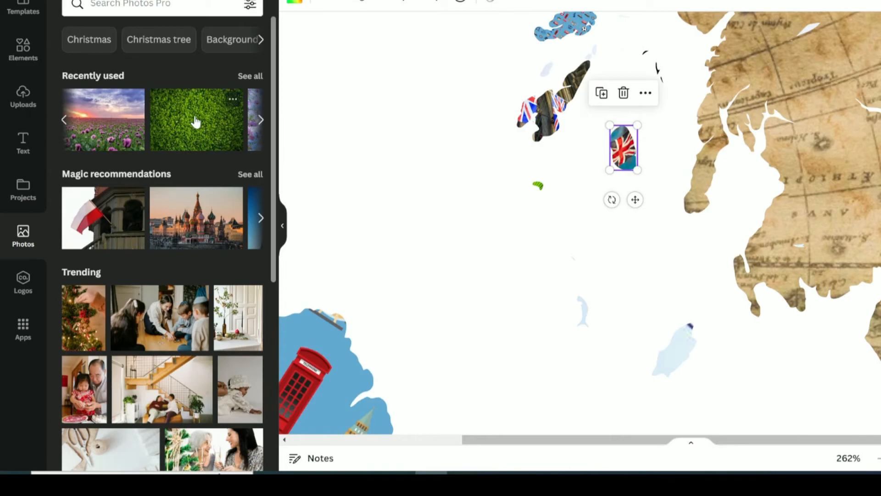
left_click_drag(197, 121, 583, 308)
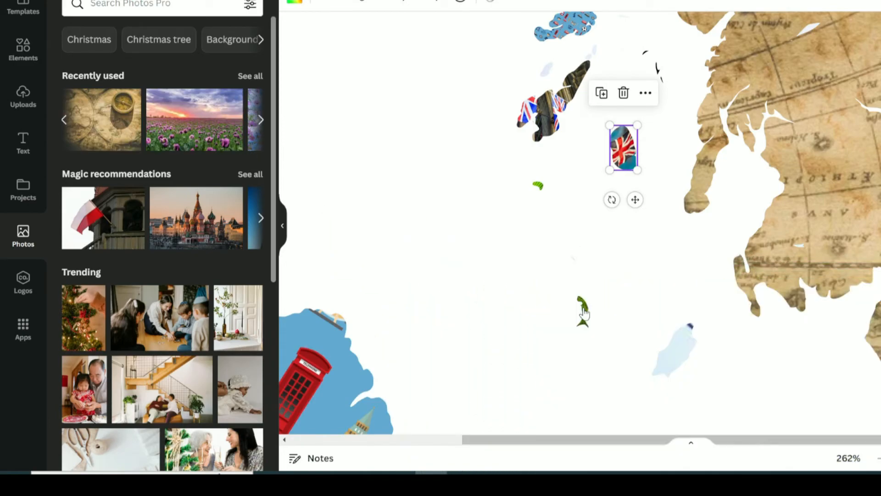
Move the Great Britain mainland frame slightly up and to the right, and bring the Northern Ireland frame back closer to it.
scroll(684, 227, "down", 5)
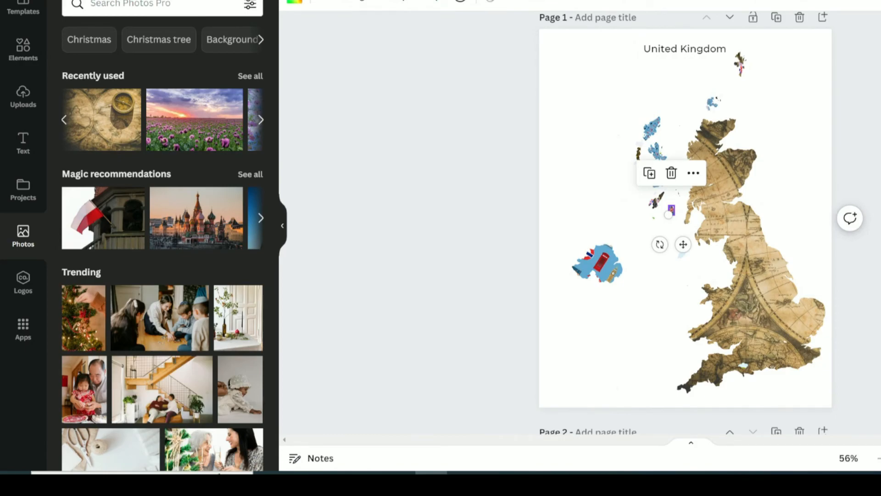
left_click(789, 327)
left_click_drag(754, 315, 764, 281)
left_click(601, 264)
left_click_drag(601, 264, 660, 241)
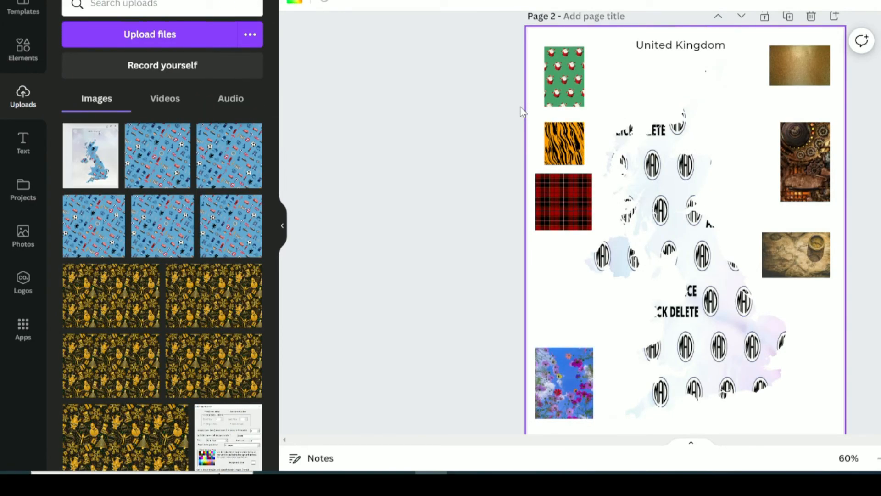
Fill the United Kingdom frame on page 2 with the Santa pattern, and enlarge and reposition the image inside it.
left_click_drag(563, 76, 670, 212)
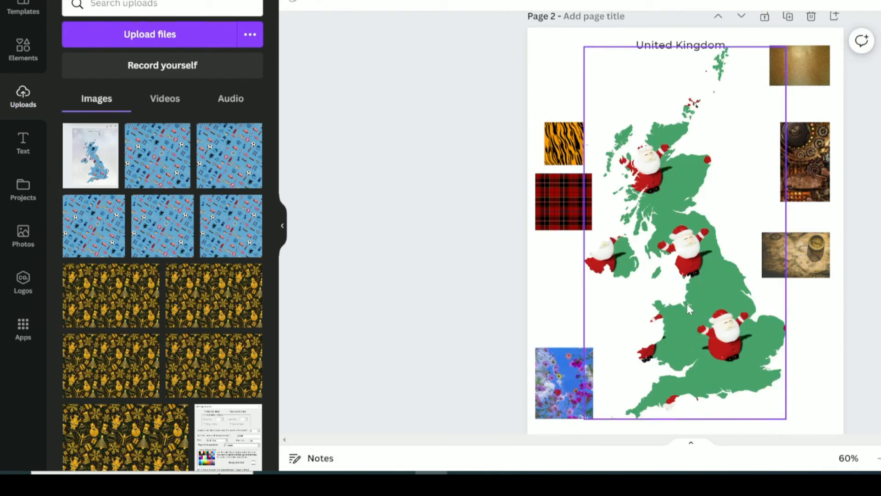
double_click(662, 178)
left_click_drag(560, 48, 510, 42)
left_click_drag(596, 146, 625, 170)
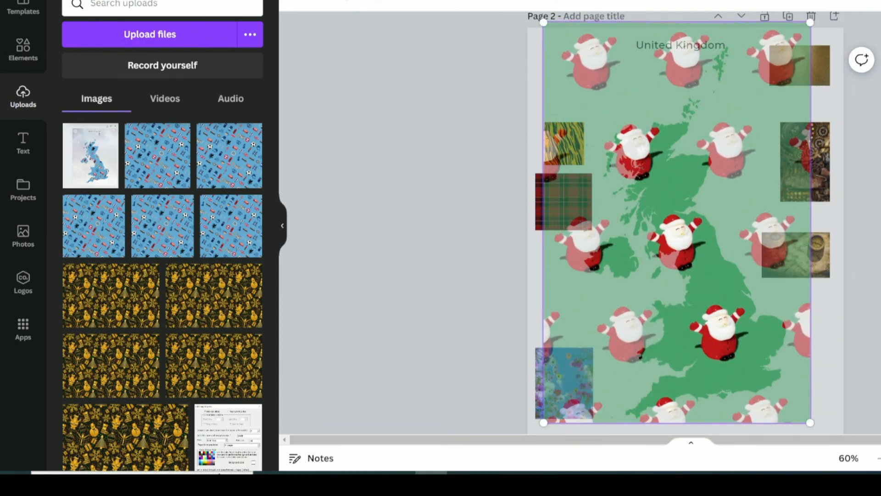
left_click(850, 170)
Try the steampunk gears, tiger stripe, red tartan and vintage map images in turn as the United Kingdom frame's fill.
left_click_drag(817, 156, 678, 184)
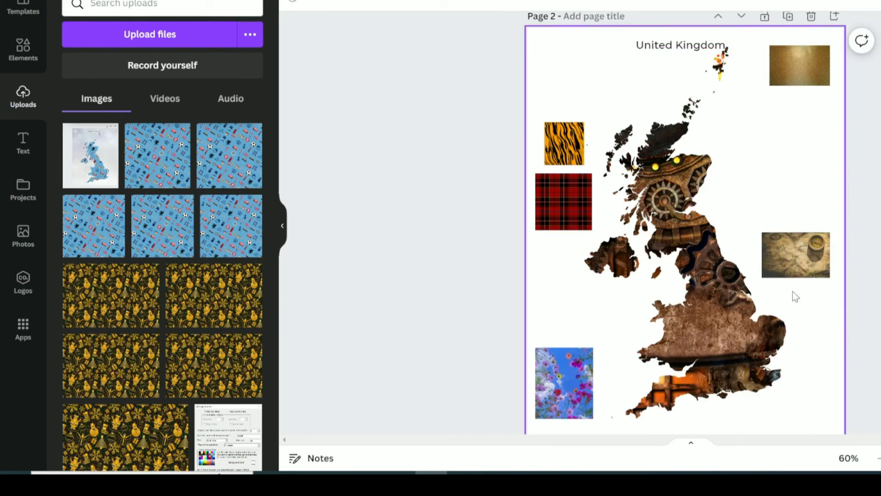
left_click_drag(732, 288, 724, 296)
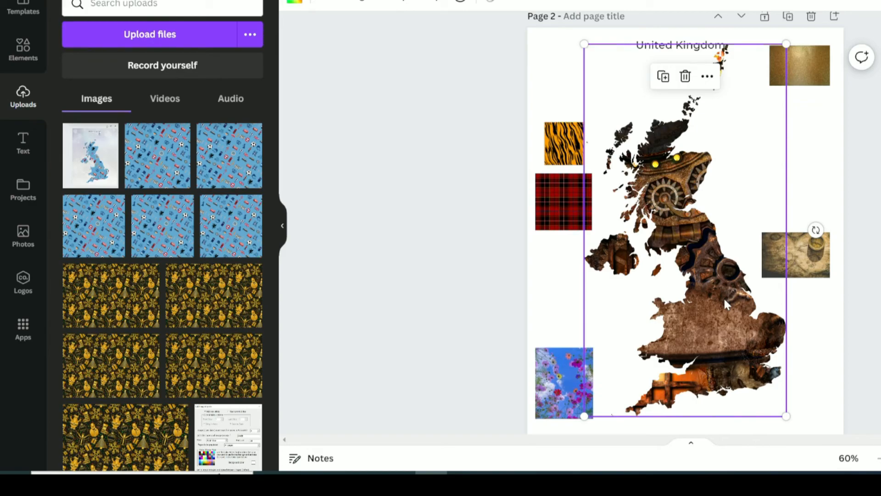
left_click_drag(574, 151, 681, 216)
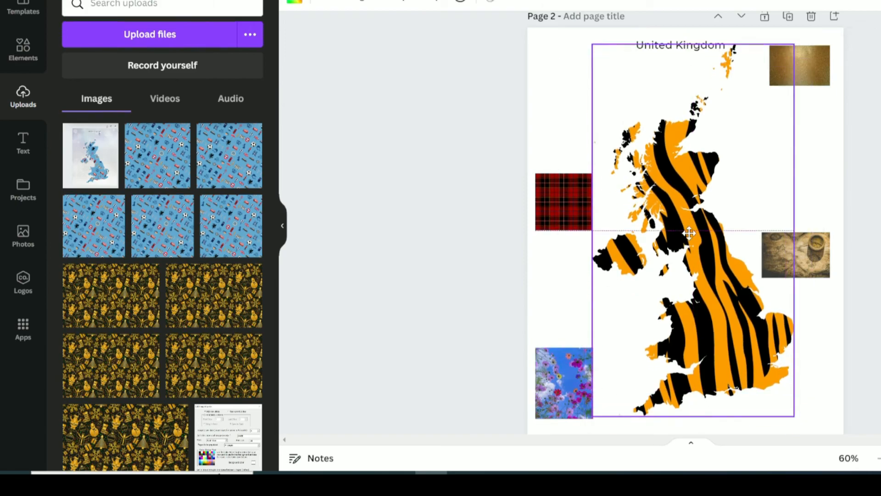
left_click(683, 232)
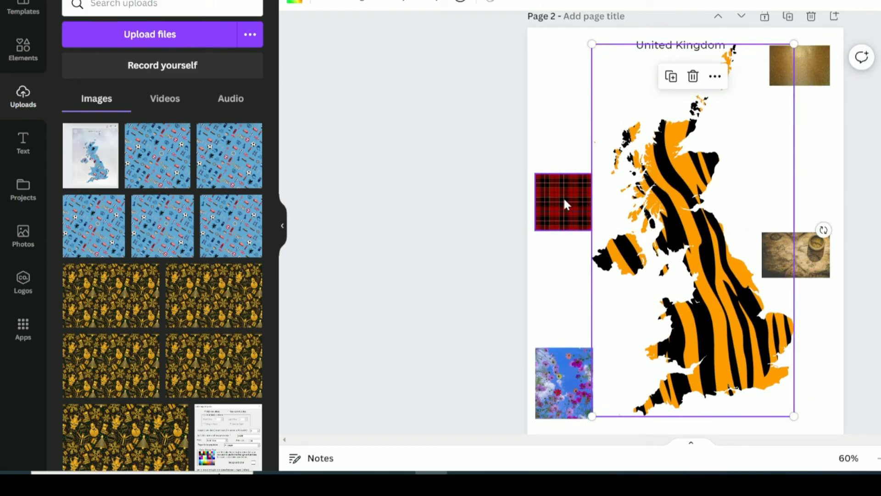
left_click_drag(565, 203, 666, 210)
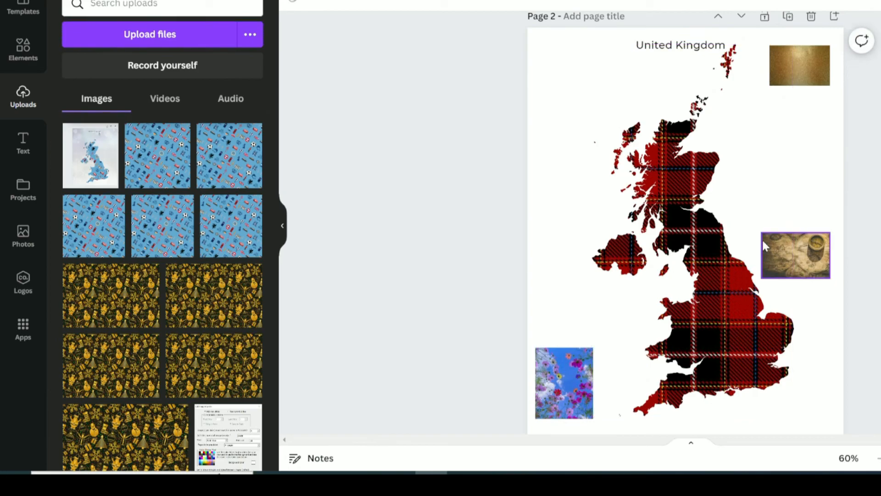
left_click_drag(792, 248, 700, 233)
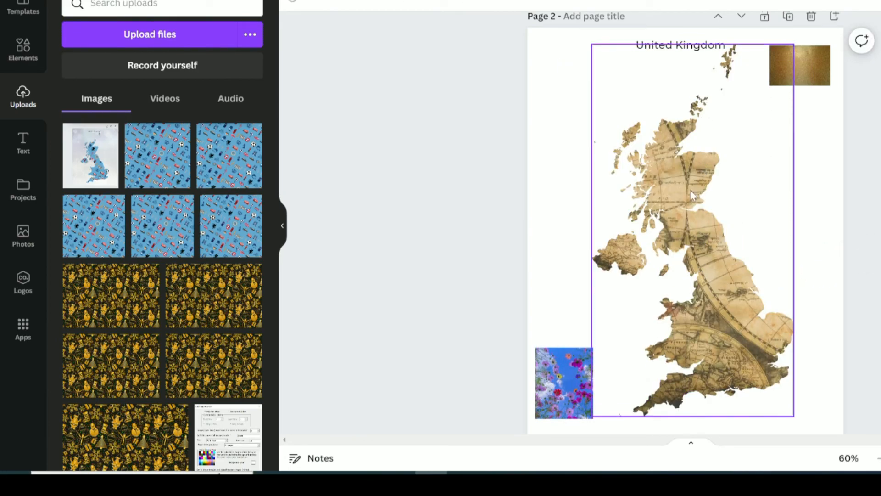
Shift the United Kingdom shape filled with the vintage map slightly to the left and shrink it.
mouse_move(691, 190)
left_mouse_down()
mouse_move(664, 174)
mouse_move(683, 191)
left_mouse_up()
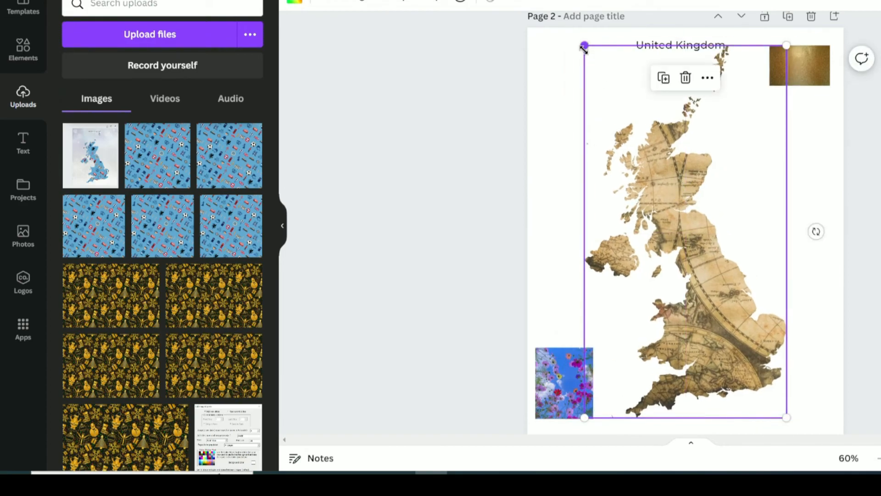
left_click_drag(584, 46, 661, 187)
left_click_drag(694, 268, 670, 260)
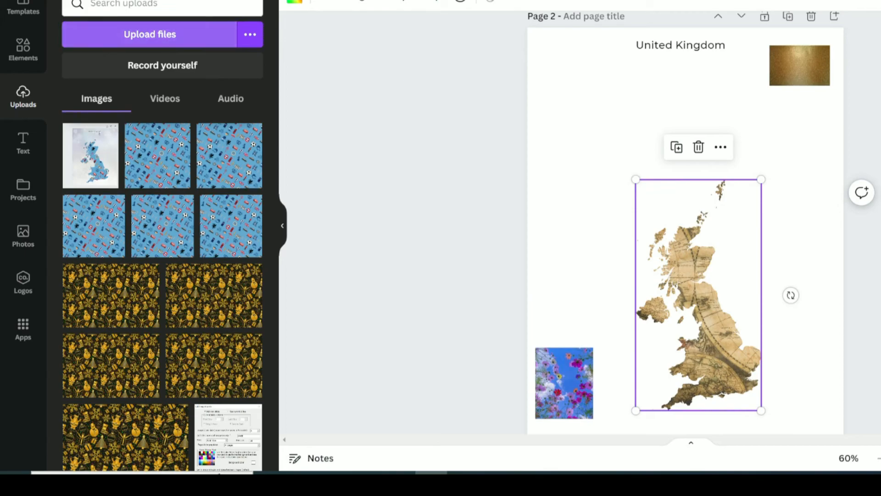
Undo all the fills, moves and resizing of the United Kingdom frame, back to the unfilled frame.
key("ctrl+z")
key("ctrl+z")
key("ctrl+z")
key("ctrl+z")
key("ctrl+z")
key("ctrl+z")
key("ctrl+z")
key("ctrl+z")
key("ctrl+z")
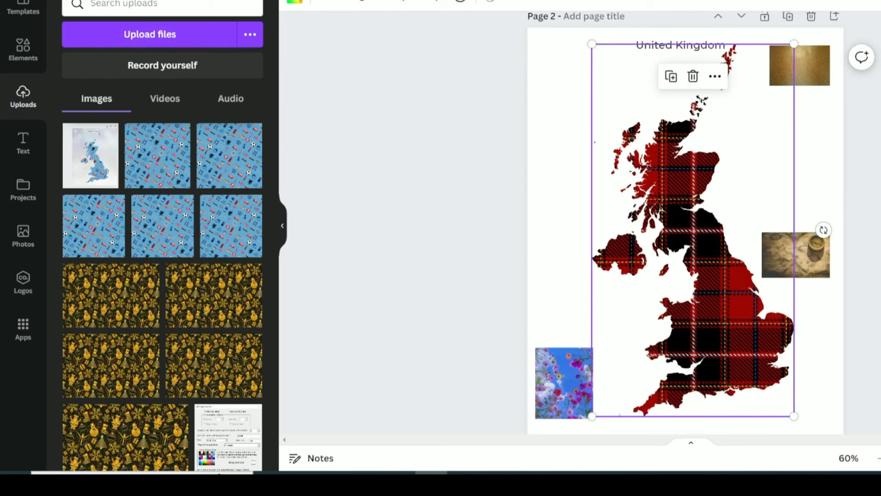
key("ctrl+z")
key("ctrl+z")
key("ctrl+z")
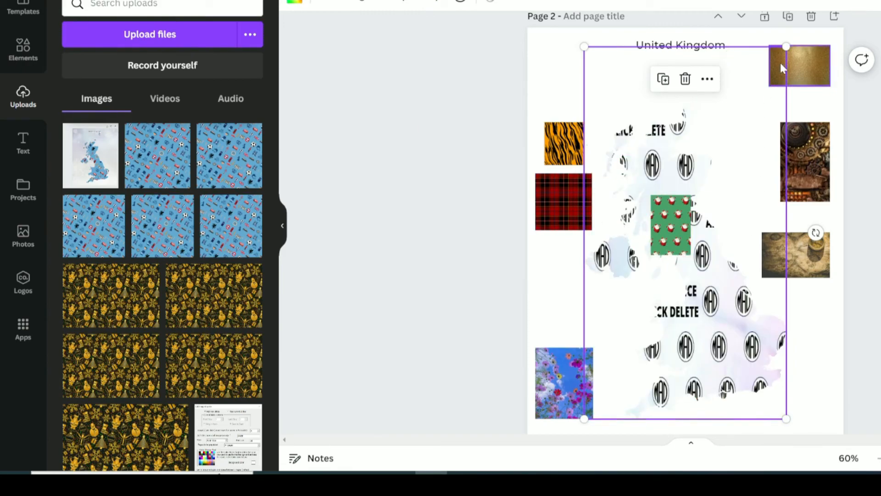
Shrink the unfilled United Kingdom frame near the page's upper left and place a duplicate of it to its right.
left_click_drag(788, 42, 656, 289)
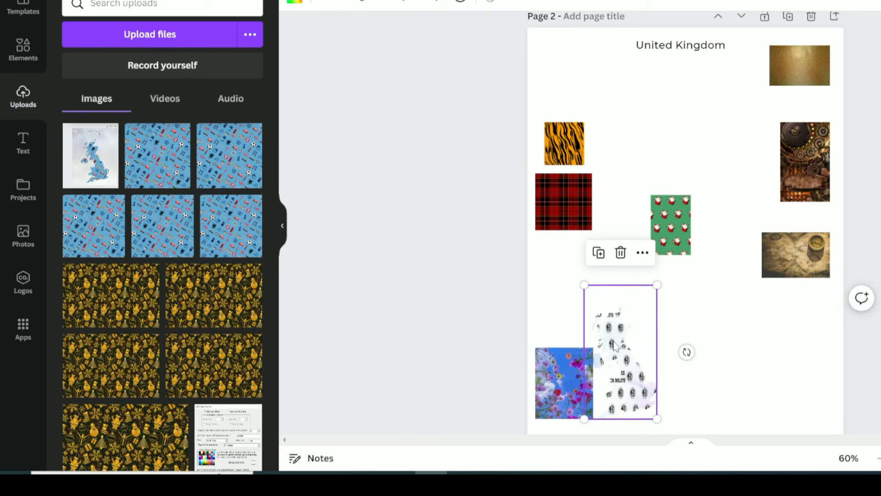
left_click_drag(607, 355, 611, 116)
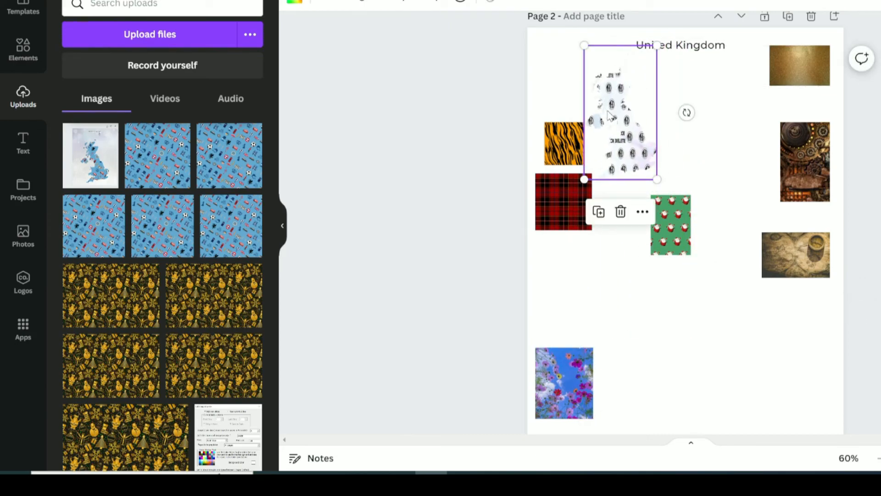
right_click(610, 116)
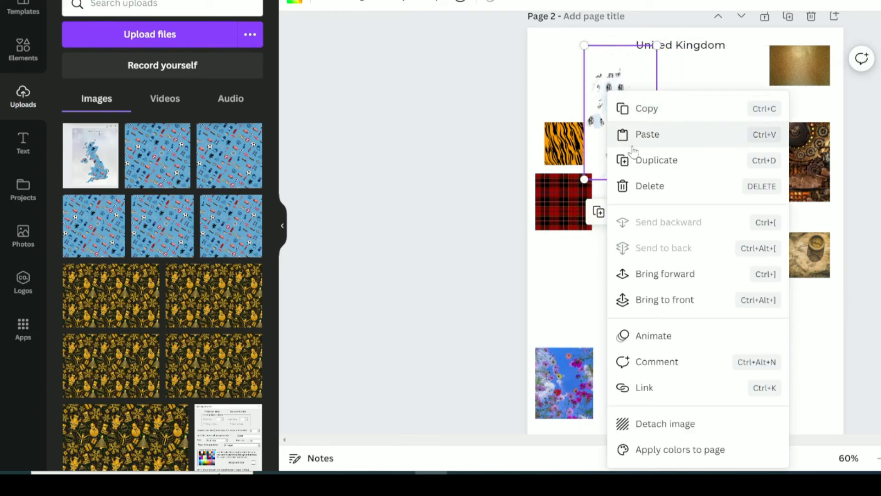
left_click(638, 159)
left_click_drag(620, 123, 708, 123)
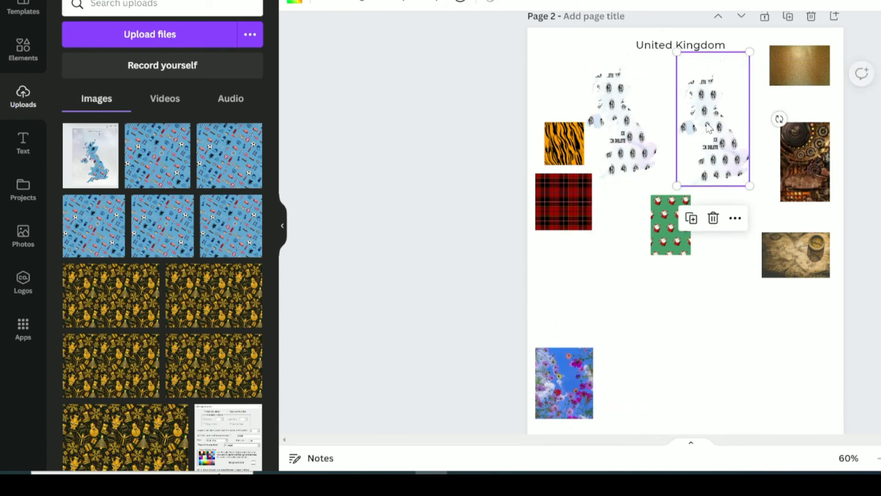
Duplicate the pair of United Kingdom frames twice and spread the four copies over the middle and lower part of the page.
left_click(646, 135, "shift")
key("ctrl+d")
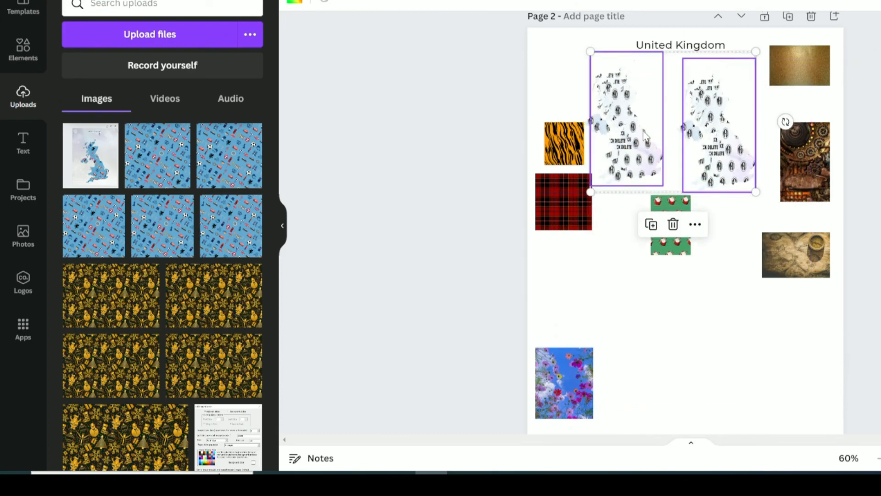
left_click_drag(621, 115, 629, 265)
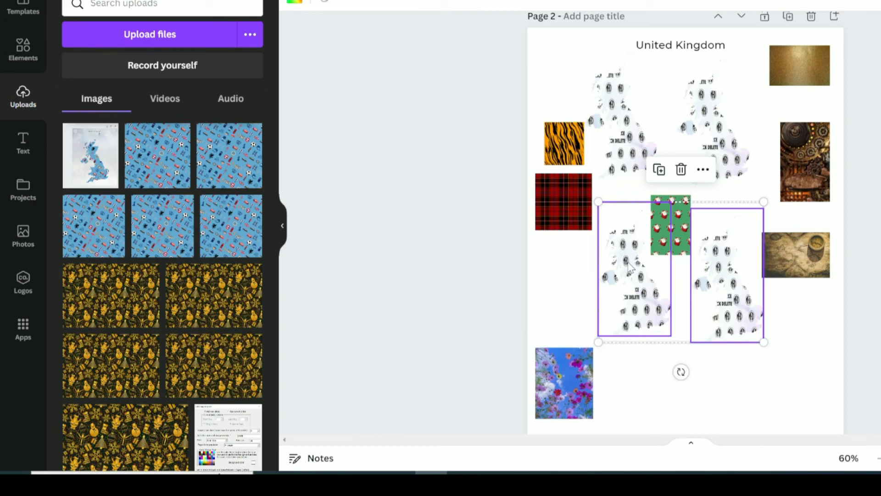
key("ctrl+d")
left_click_drag(670, 395, 723, 315)
left_click(642, 292)
left_click_drag(642, 292, 591, 292)
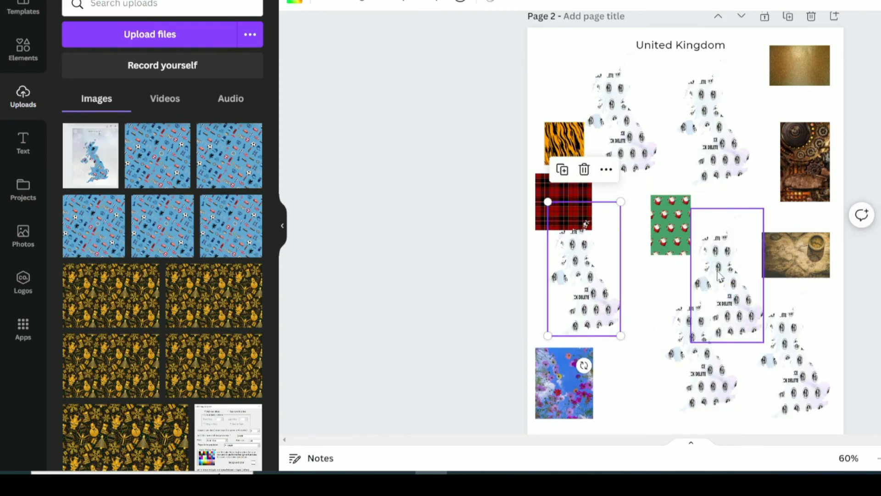
left_click_drag(727, 294, 726, 259)
Fill the six United Kingdom frames with the Santa pattern, gold texture, steampunk gears, red tartan, tiger stripe and vintage map images, one each.
left_click_drag(669, 228, 619, 125)
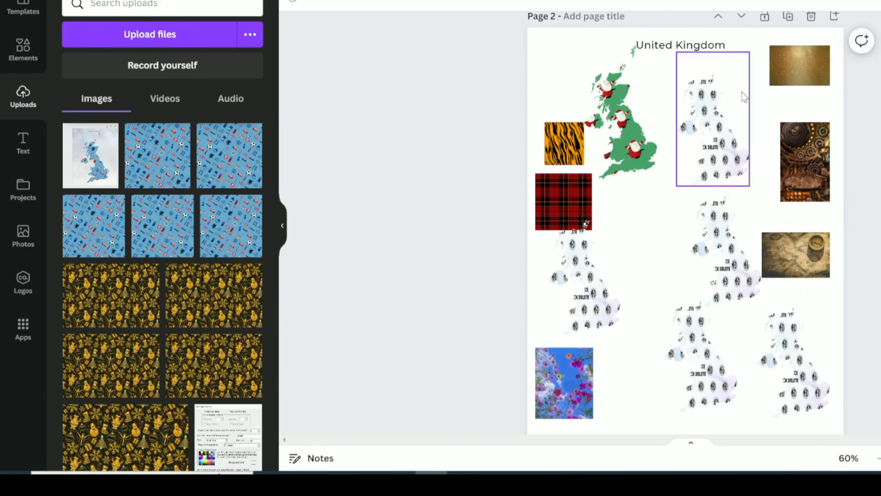
left_click_drag(800, 65, 711, 115)
left_click_drag(786, 135, 721, 223)
left_click_drag(577, 214, 586, 271)
left_click_drag(569, 159, 700, 351)
left_click_drag(813, 258, 800, 352)
Arrange the filled maps in two rows of three: Santa, gold and vintage map above; tartan, tiger and steampunk below.
left_click_drag(707, 358, 655, 270)
left_click_drag(737, 278, 732, 292)
left_click_drag(617, 115, 582, 130)
left_click_drag(702, 159, 660, 165)
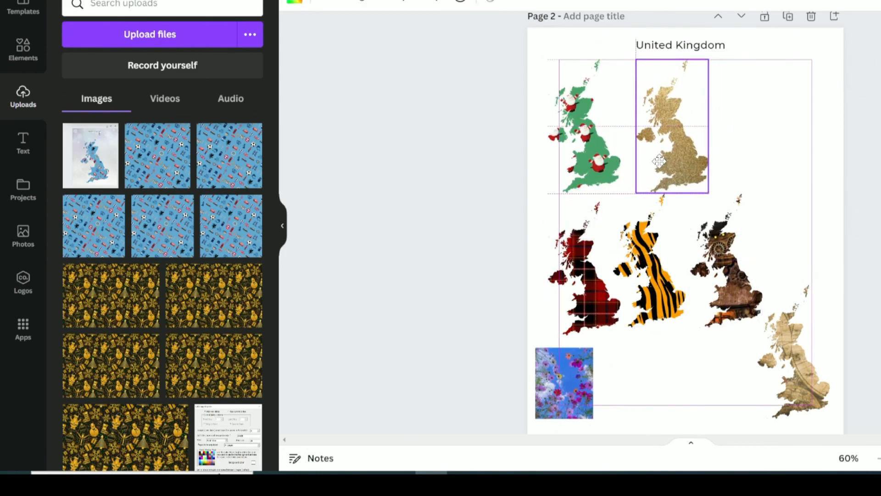
left_click_drag(789, 349, 765, 114)
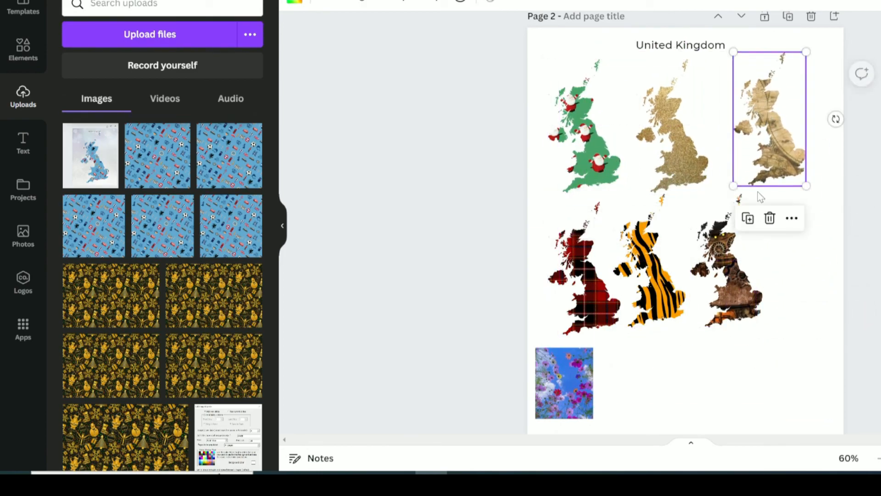
left_click_drag(726, 275, 775, 276)
left_click_drag(674, 276, 707, 275)
left_click_drag(598, 293, 610, 293)
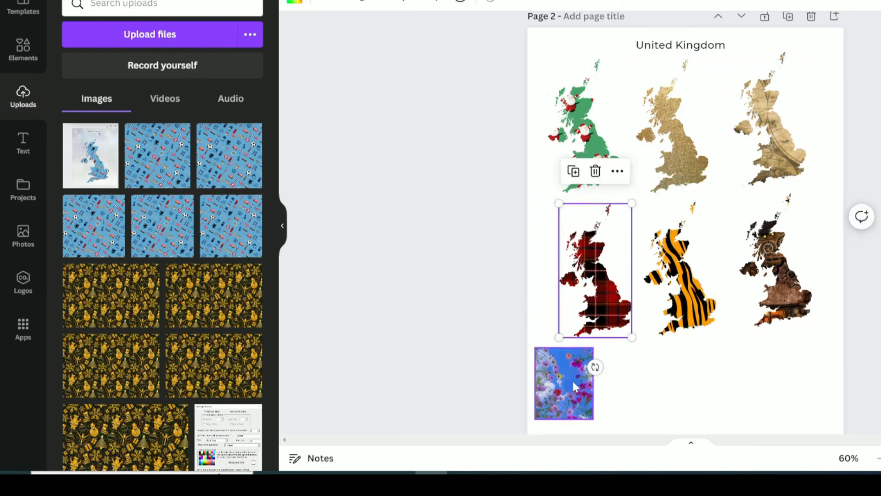
Delete the unused flower photo and move the three maps of the second row slightly down, widening their spacing.
left_click_drag(572, 379, 704, 386)
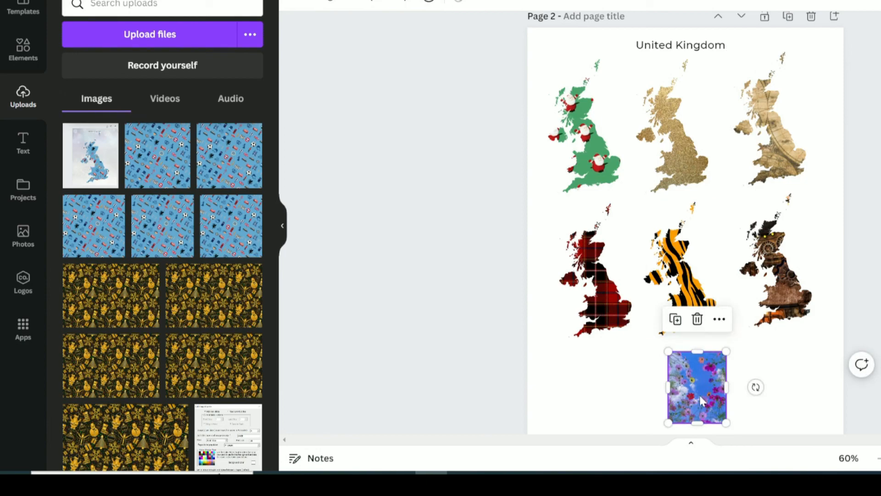
key("Delete")
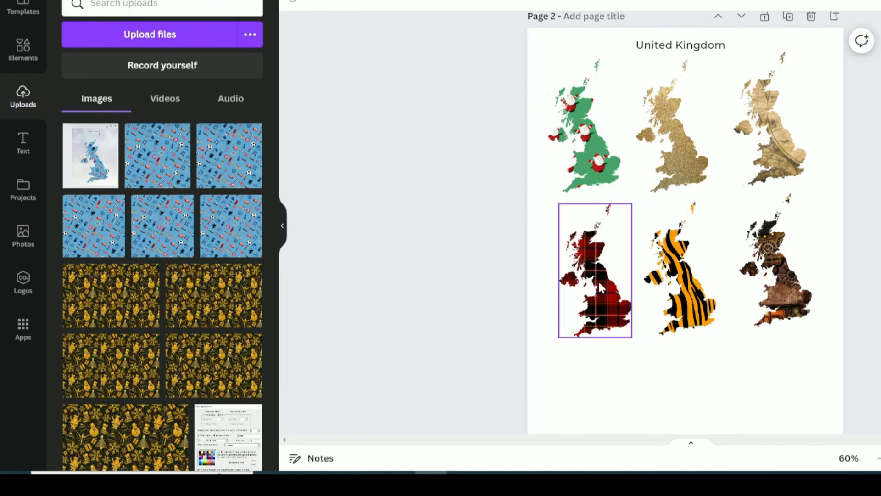
left_click_drag(600, 282, 592, 288)
mouse_move(673, 295)
left_mouse_down()
mouse_move(673, 312)
mouse_move(673, 302)
left_mouse_up()
left_click_drag(777, 299, 791, 314)
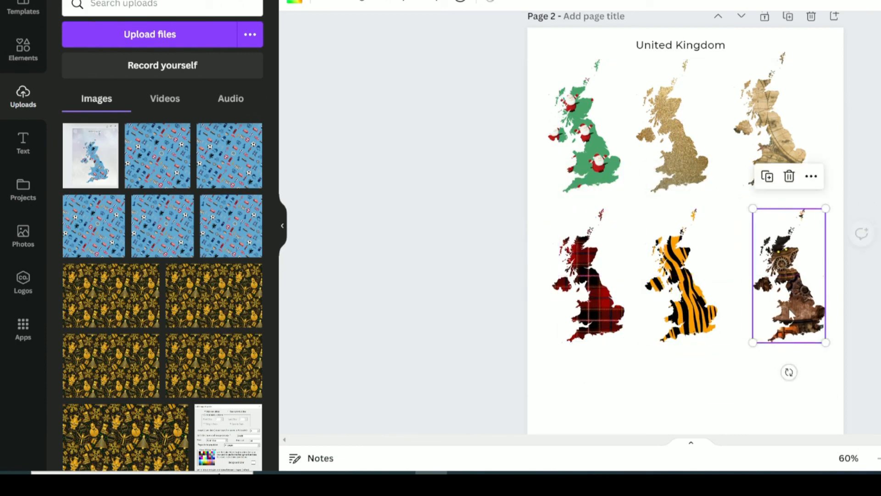
Select the filled United Kingdom maps in both rows together.
left_click_drag(507, 89, 750, 237)
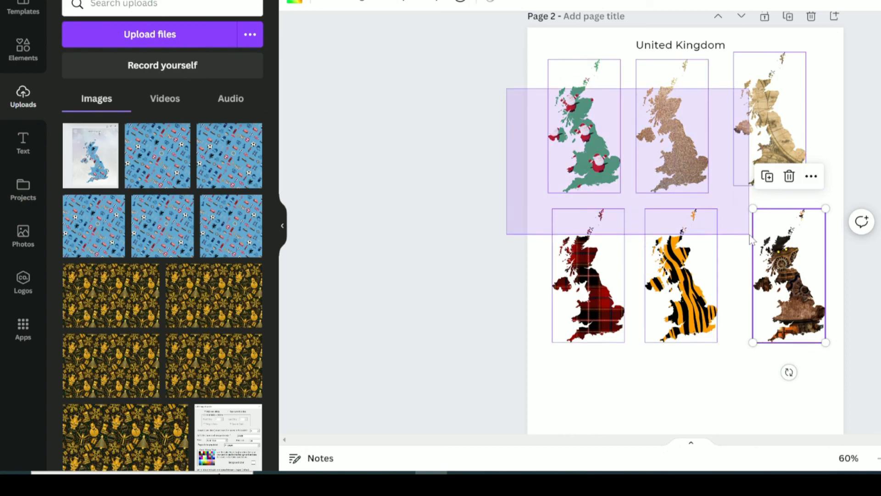